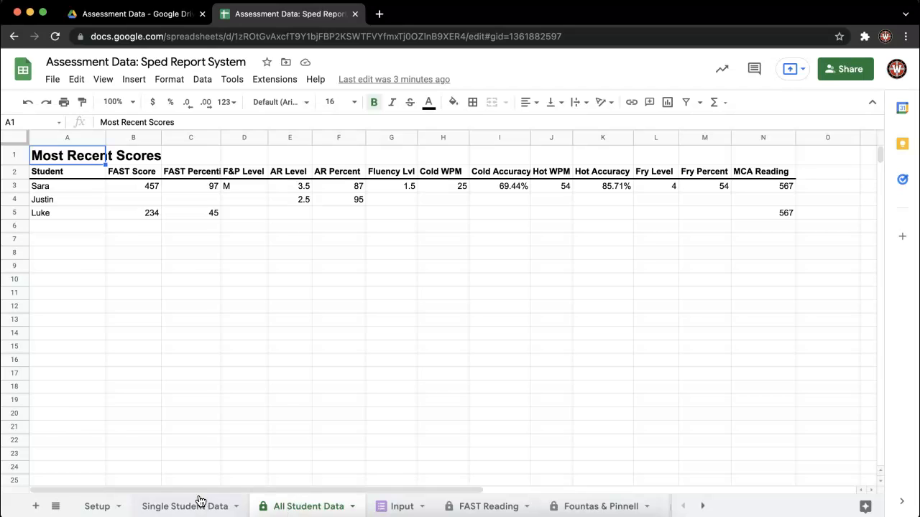
# - Review the Single Student Data sheet, switching the report to the second listed student and back to the first
pyautogui.scroll(-1, 251, 291)
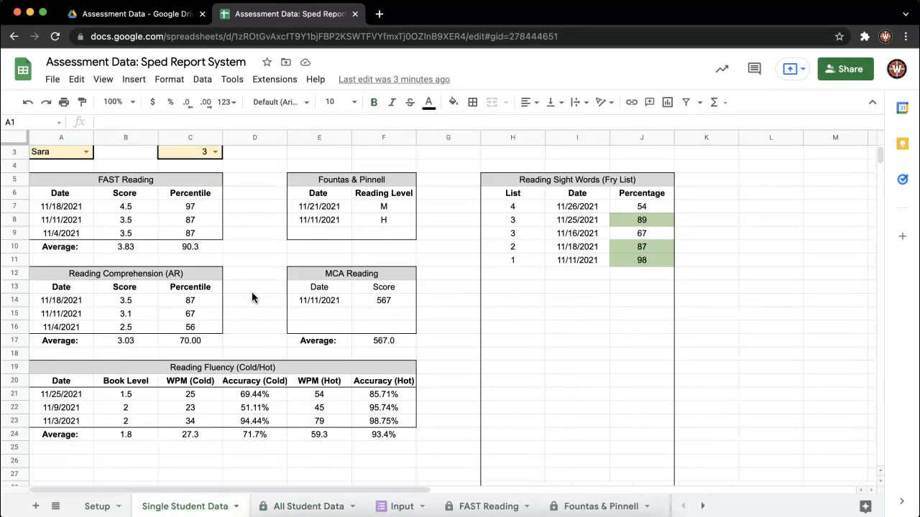
pyautogui.scroll(1, 251, 292)
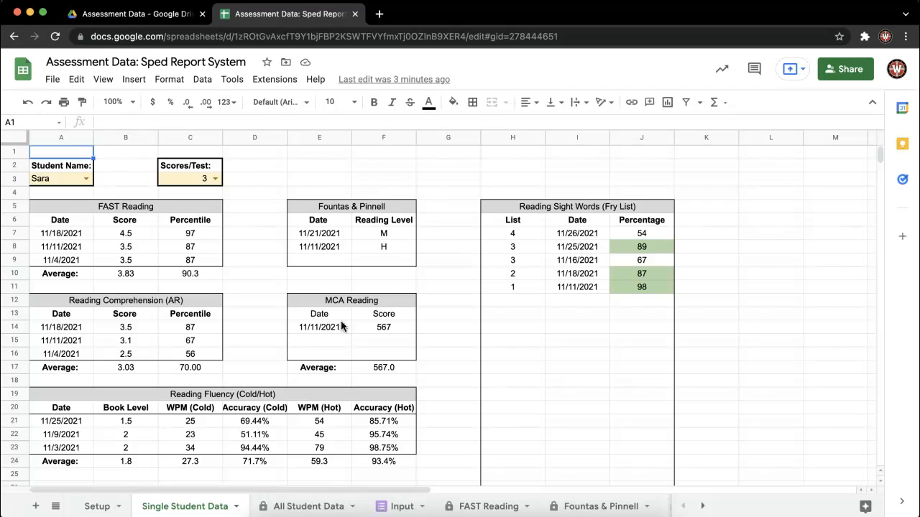
pyautogui.click(79, 180)
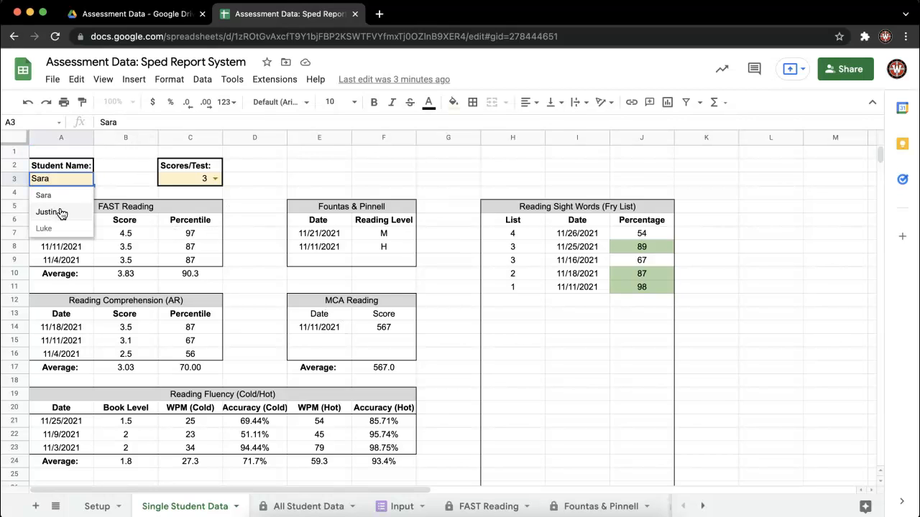
pyautogui.click(64, 210)
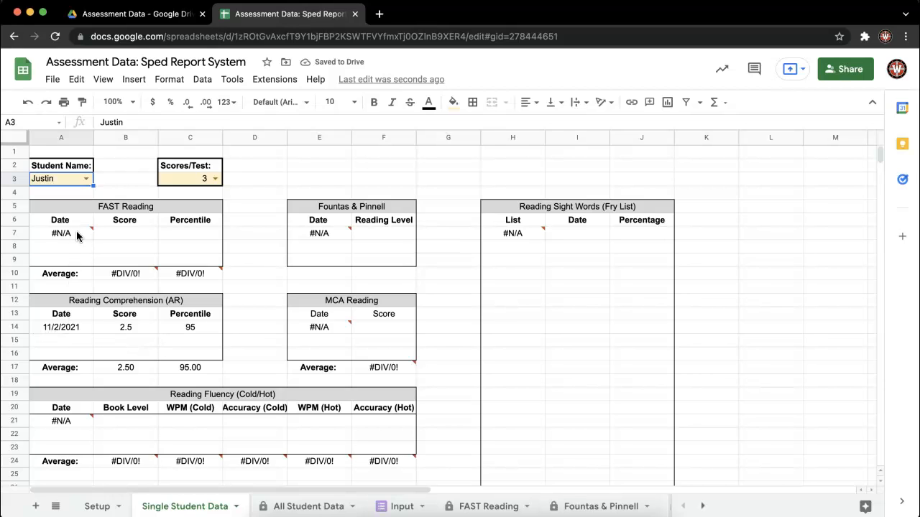
pyautogui.click(86, 178)
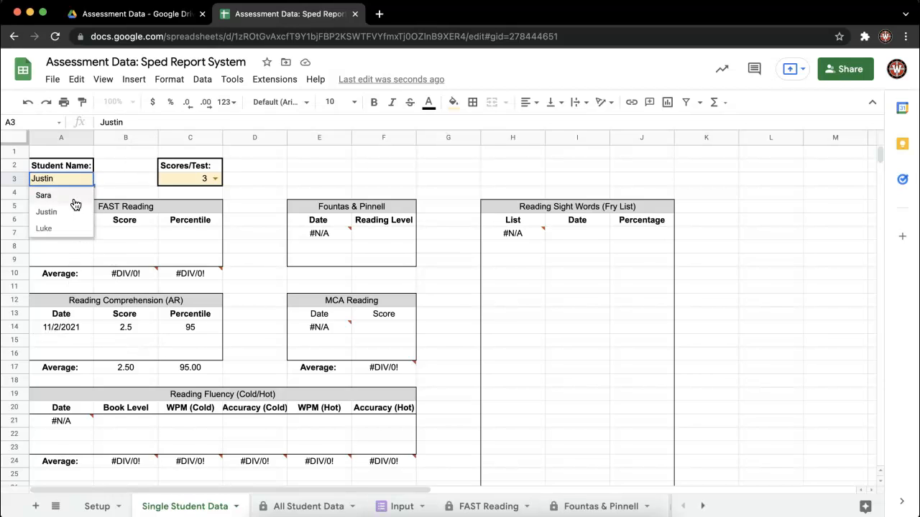
pyautogui.click(74, 202)
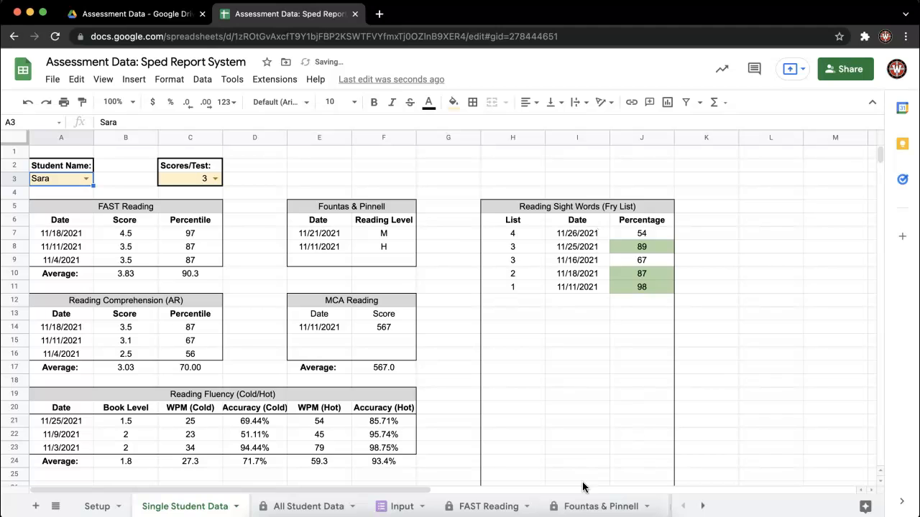
# - Set Scores/Test to 2 and examine the FAST Reading, Reading Comprehension and Reading Fluency tables
pyautogui.moveTo(64, 240); pyautogui.dragTo(185, 261)
pyautogui.click(184, 261)
pyautogui.click(214, 179)
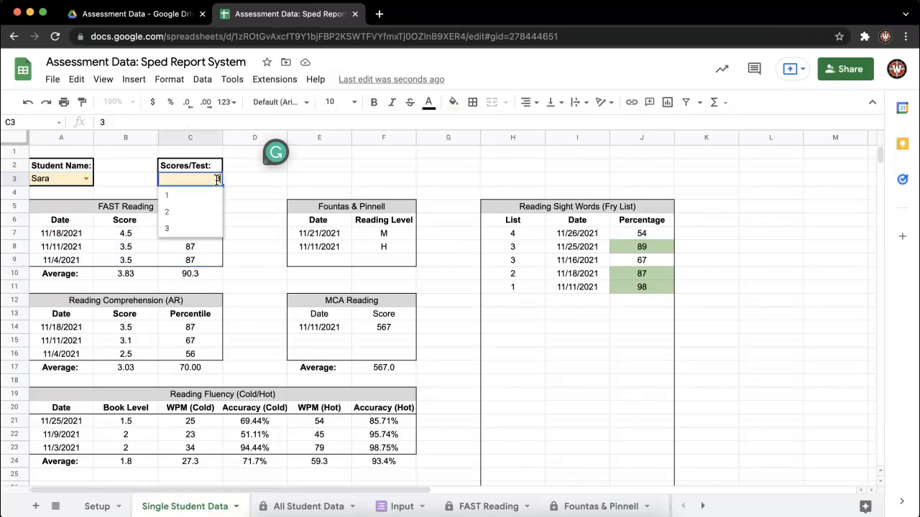
pyautogui.click(195, 213)
pyautogui.moveTo(64, 238); pyautogui.dragTo(173, 242)
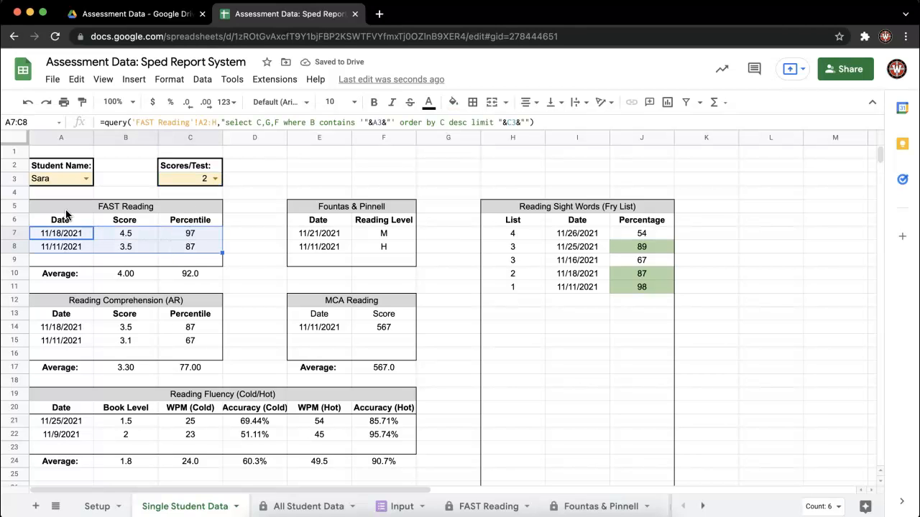
pyautogui.moveTo(66, 208); pyautogui.dragTo(180, 262)
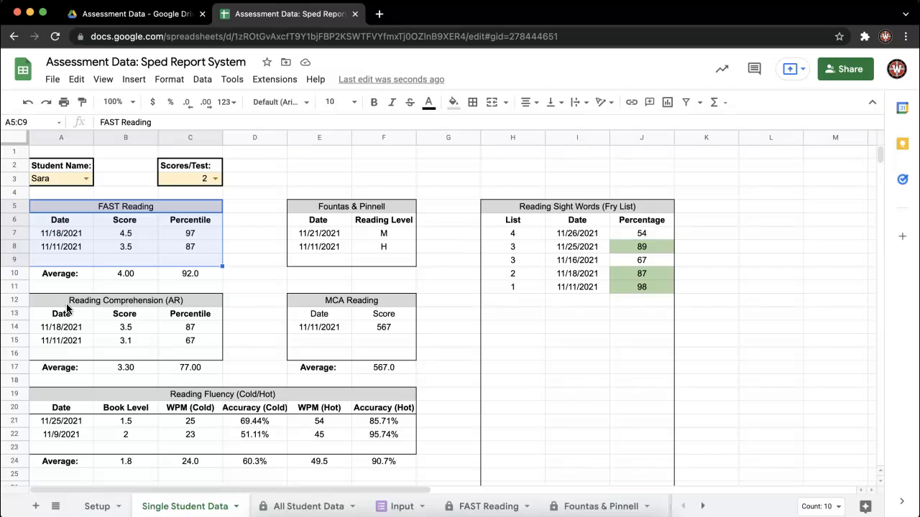
pyautogui.moveTo(66, 305); pyautogui.dragTo(194, 357)
pyautogui.moveTo(56, 400); pyautogui.dragTo(353, 464)
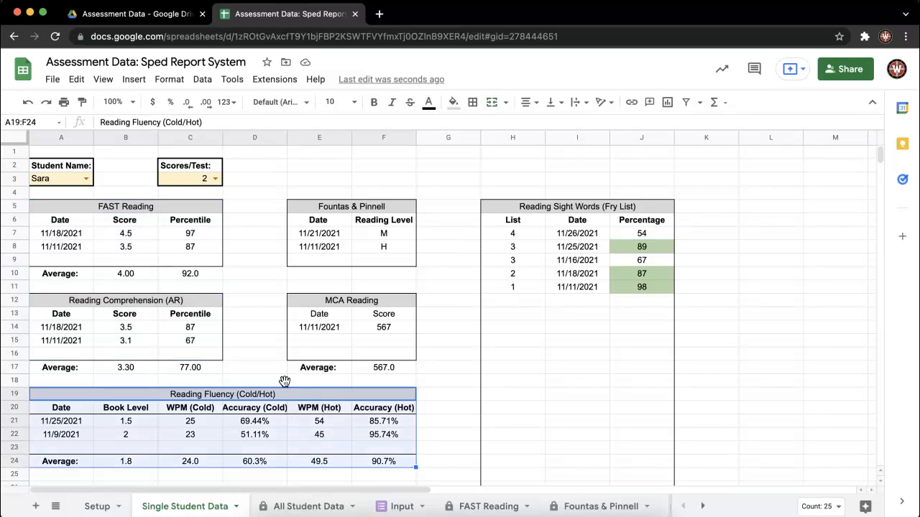
# - Set Scores/Test to 3 and examine the FAST Reading scores and their averages
pyautogui.click(214, 179)
pyautogui.click(167, 228)
pyautogui.moveTo(68, 235); pyautogui.dragTo(188, 236)
pyautogui.click(189, 235)
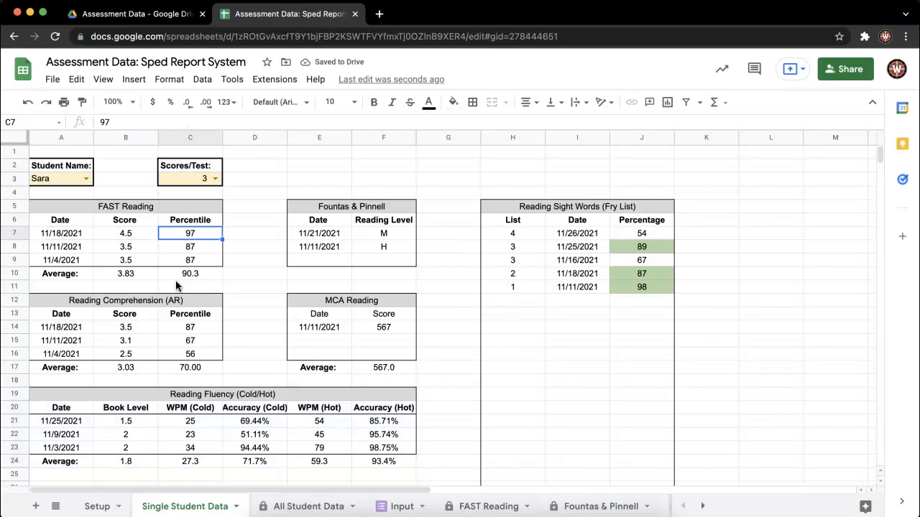
pyautogui.moveTo(55, 278); pyautogui.dragTo(191, 282)
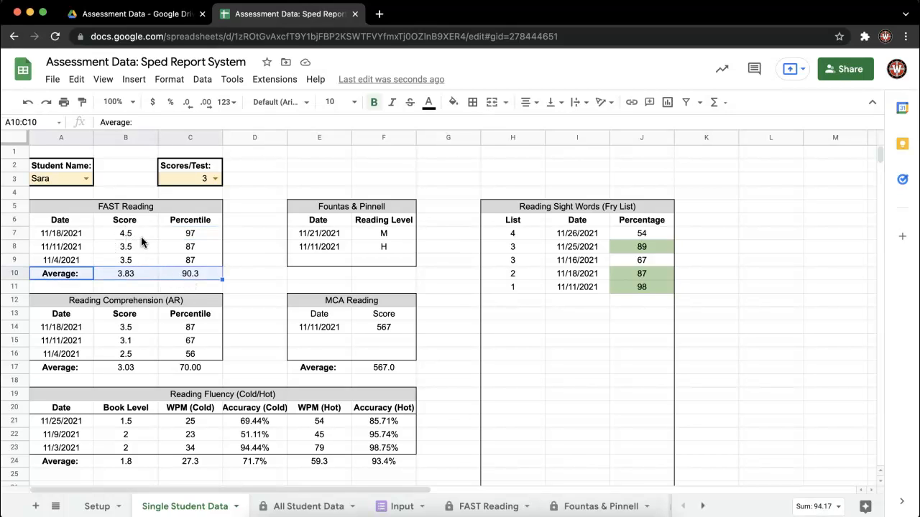
# - Switch Scores/Test to 2 to compare the averages, and restore it to 3
pyautogui.click(214, 184)
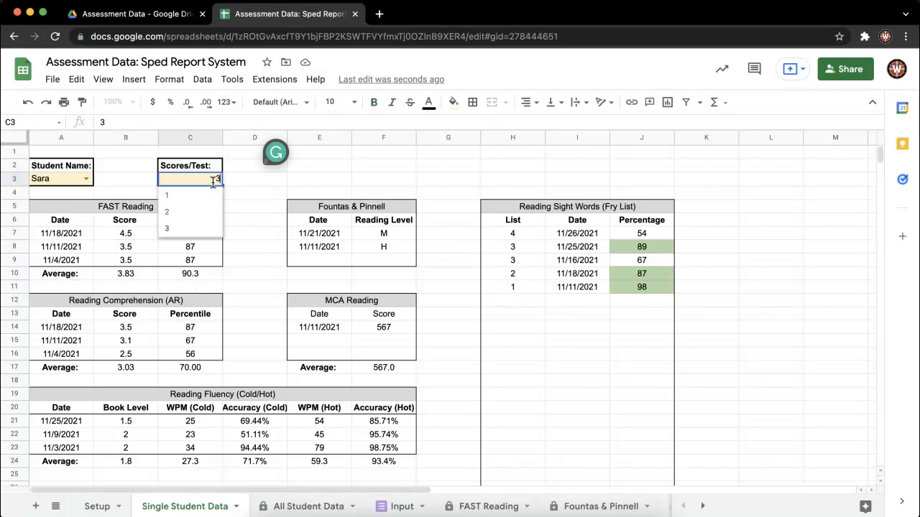
pyautogui.click(193, 211)
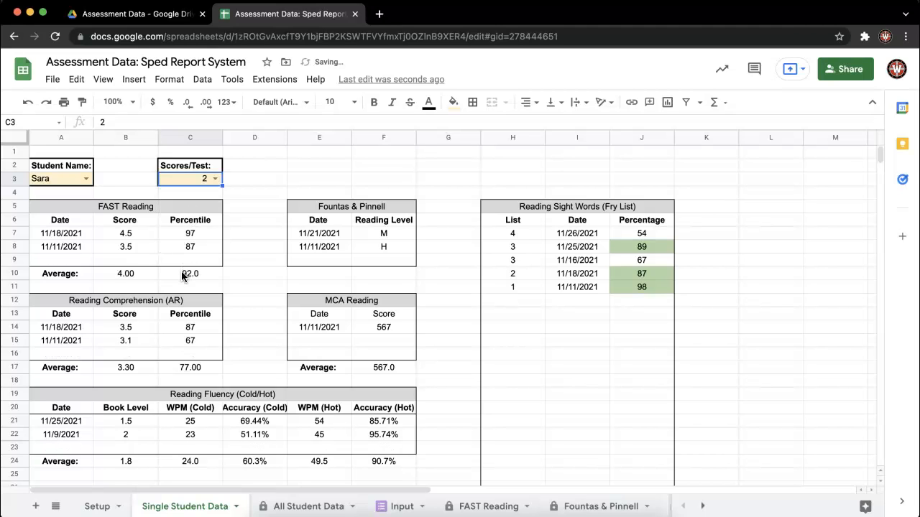
pyautogui.click(214, 179)
pyautogui.click(192, 230)
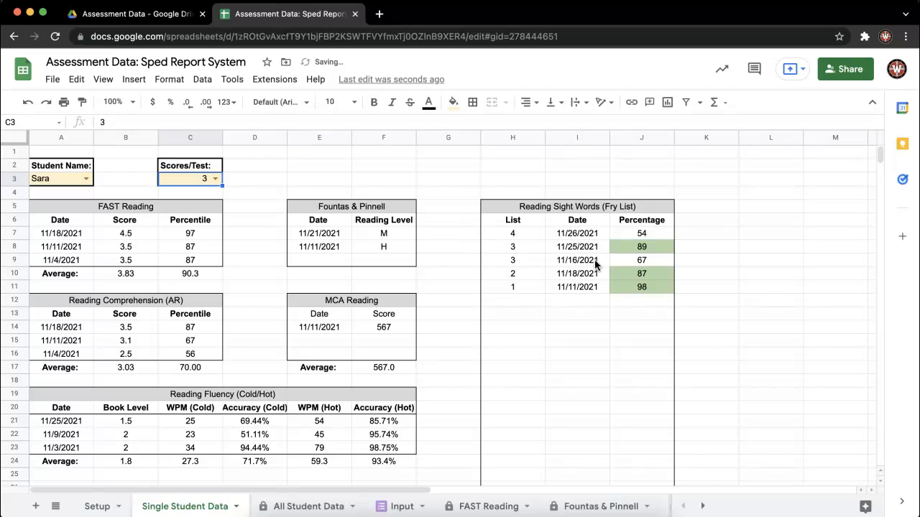
# - Examine the list numbers and highlighted percentages in the Reading Sight Words (Fry List) table
pyautogui.click(504, 233)
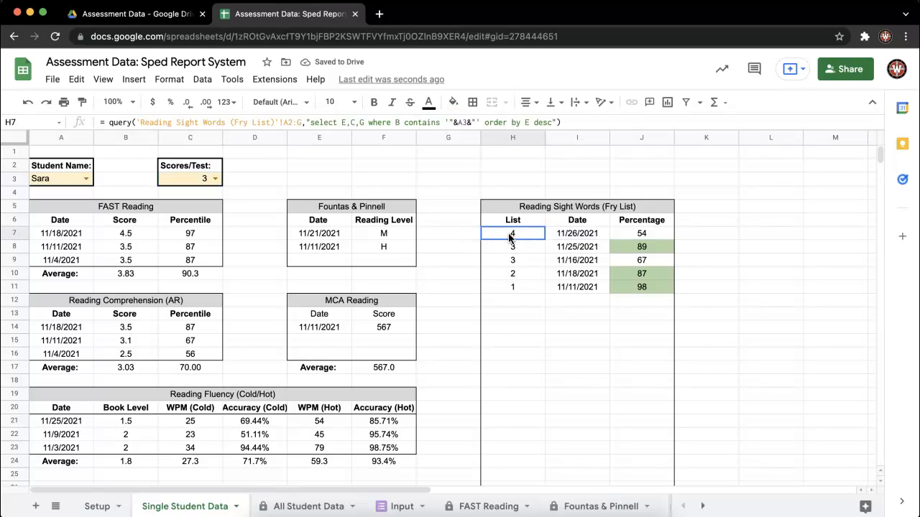
pyautogui.moveTo(510, 236); pyautogui.dragTo(513, 287)
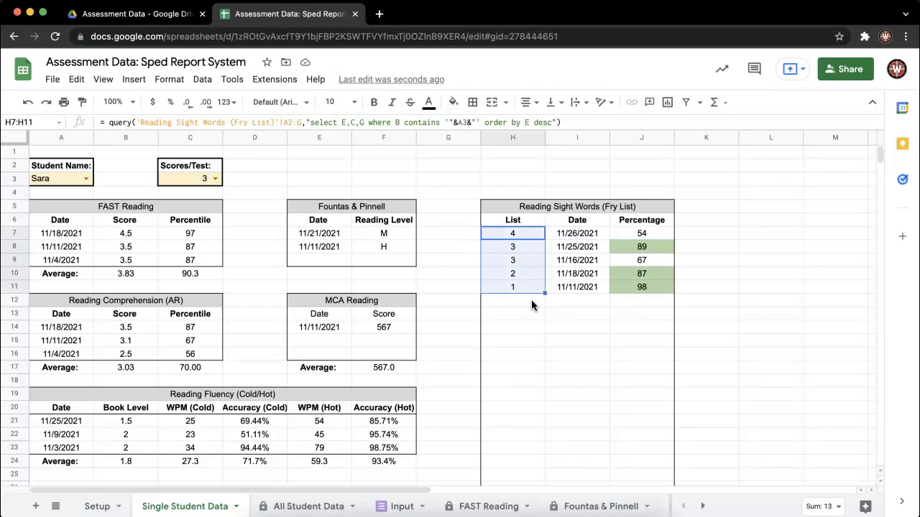
pyautogui.click(645, 249)
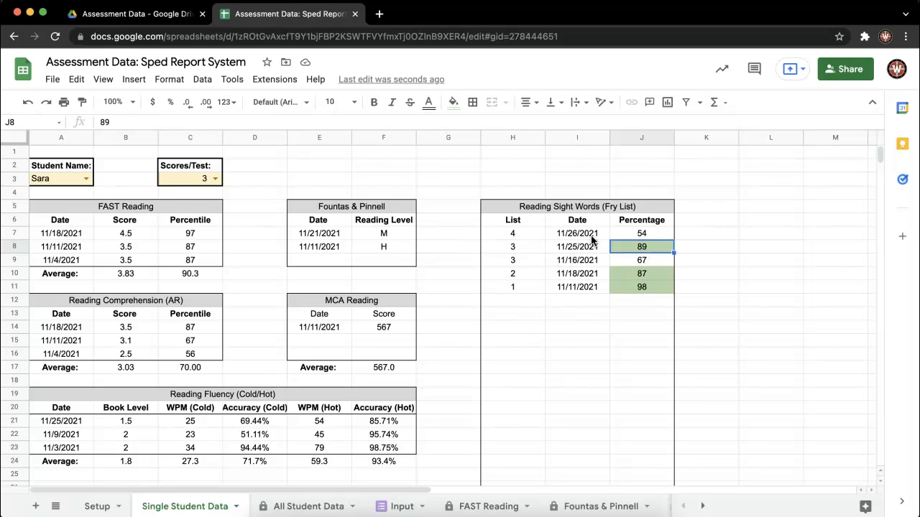
# - Cycle the Student Name selection through the third and second listed students, ending on the first
pyautogui.click(82, 179)
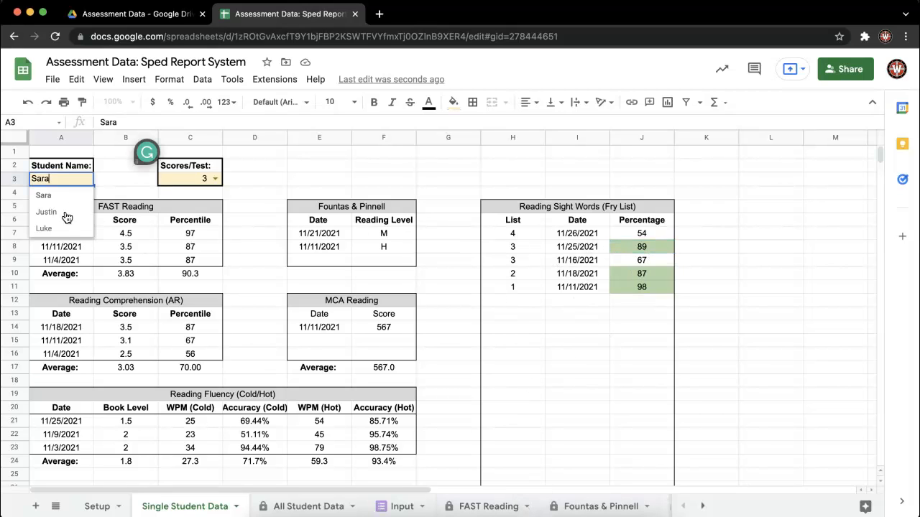
pyautogui.click(58, 228)
pyautogui.click(84, 182)
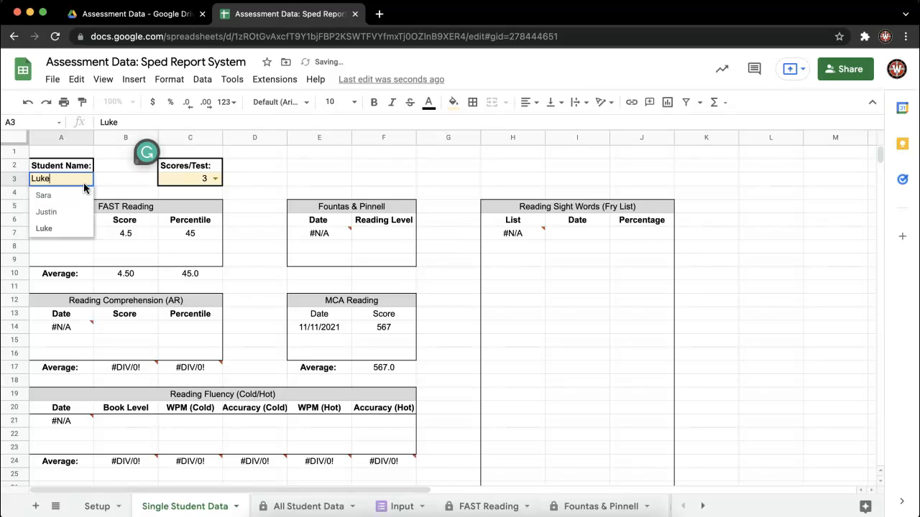
pyautogui.click(68, 209)
pyautogui.click(82, 181)
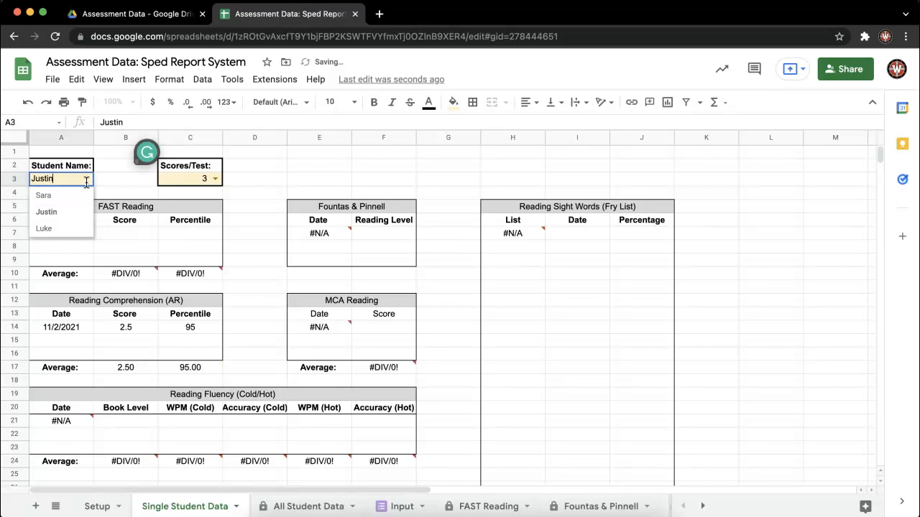
pyautogui.click(69, 196)
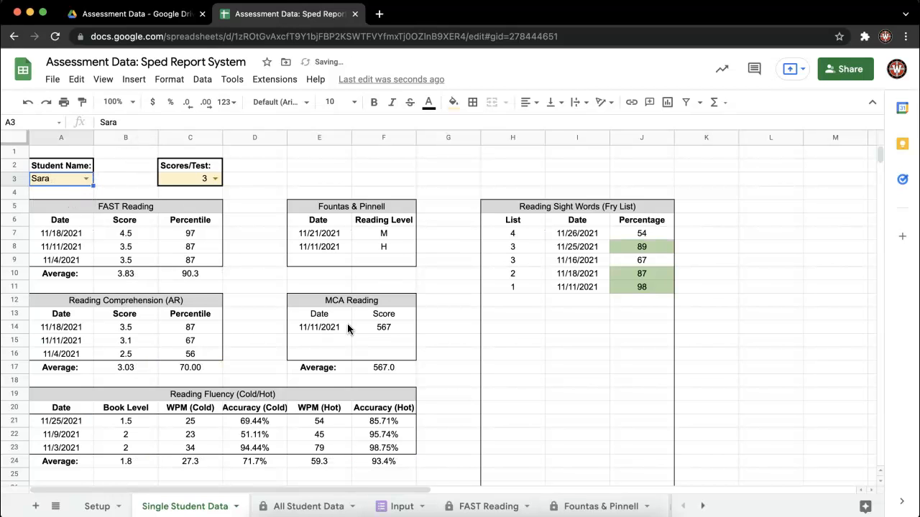
# - Preview the print layout of the single student report and close it without printing
pyautogui.click(64, 102)
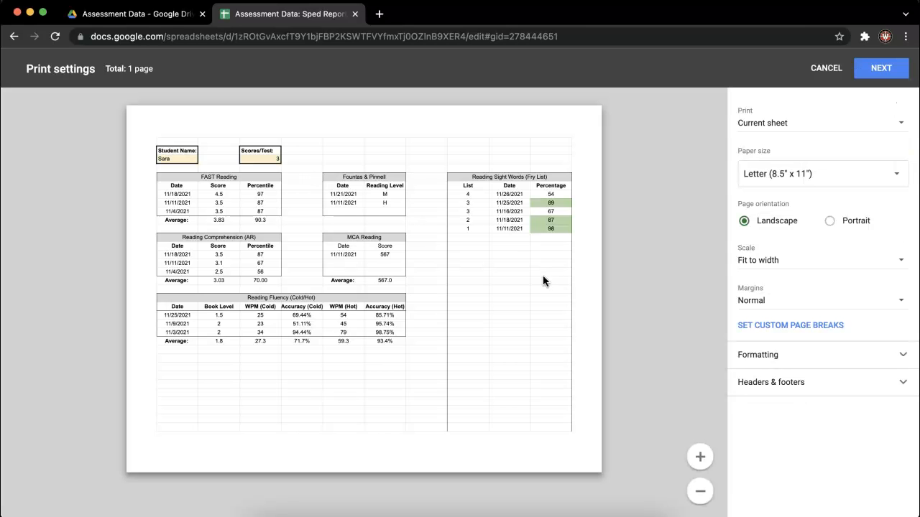
pyautogui.click(825, 68)
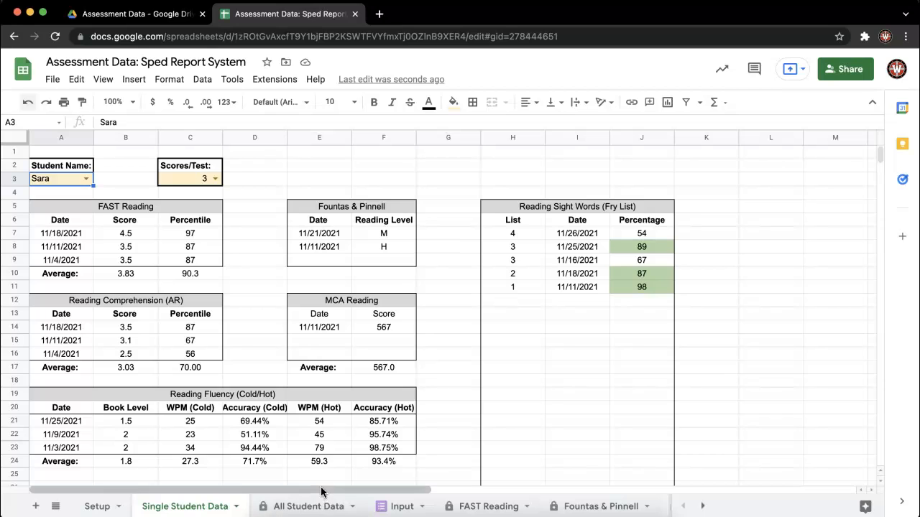
# - Switch to the All Student Data sheet and examine its student name column
pyautogui.click(304, 504)
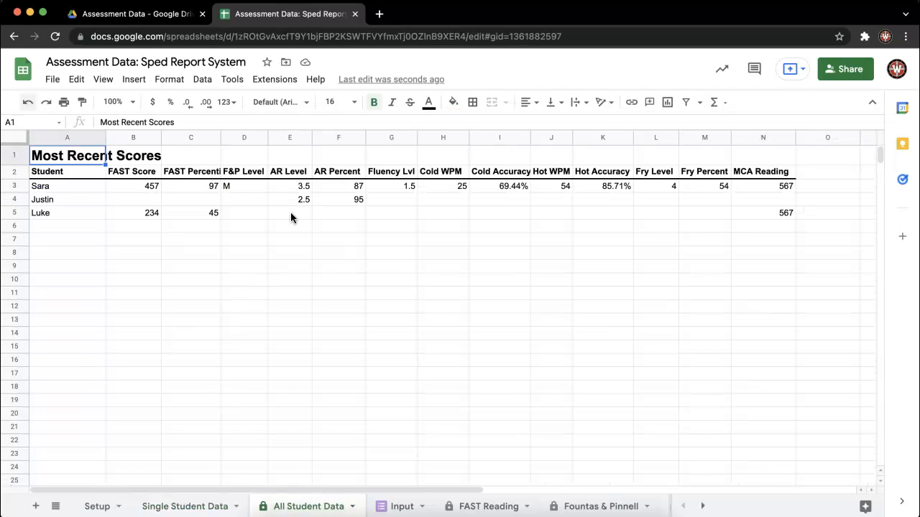
pyautogui.moveTo(68, 186); pyautogui.dragTo(52, 362)
pyautogui.click(180, 325)
pyautogui.moveTo(66, 188); pyautogui.dragTo(61, 252)
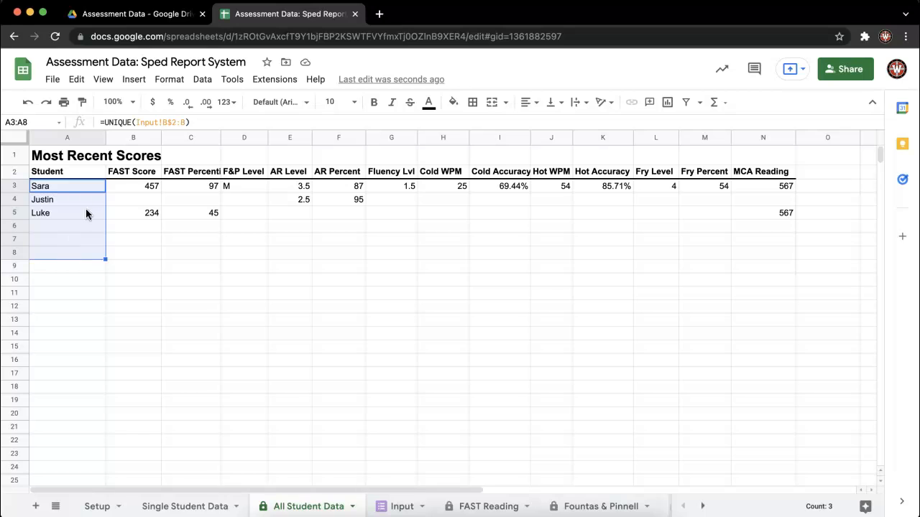
# - Inspect the first student's most recent scores one by one, from FAST Score across to MCA Reading
pyautogui.click(82, 189)
pyautogui.click(115, 186)
pyautogui.click(175, 185)
pyautogui.click(237, 190)
pyautogui.click(287, 186)
pyautogui.click(337, 186)
pyautogui.click(388, 185)
pyautogui.click(430, 186)
pyautogui.click(503, 187)
pyautogui.click(548, 187)
pyautogui.click(612, 186)
pyautogui.click(658, 173)
pyautogui.click(711, 187)
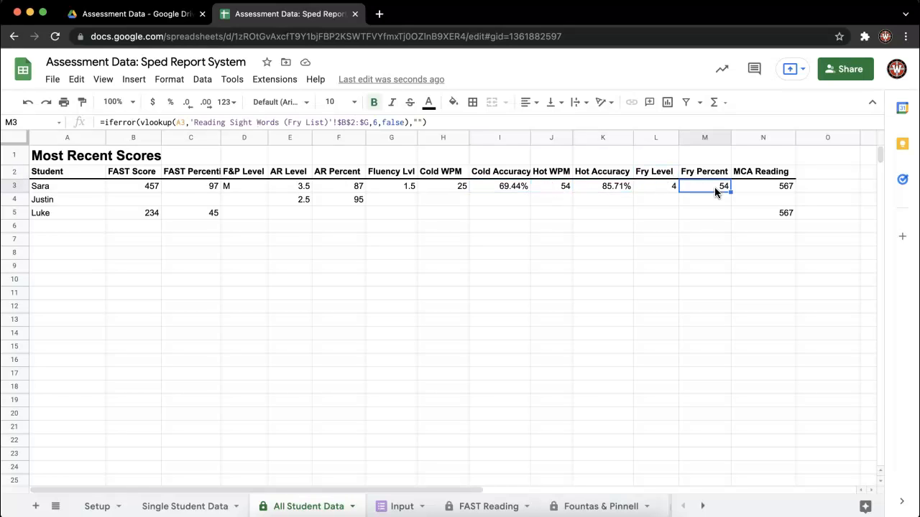
pyautogui.click(776, 188)
pyautogui.click(445, 293)
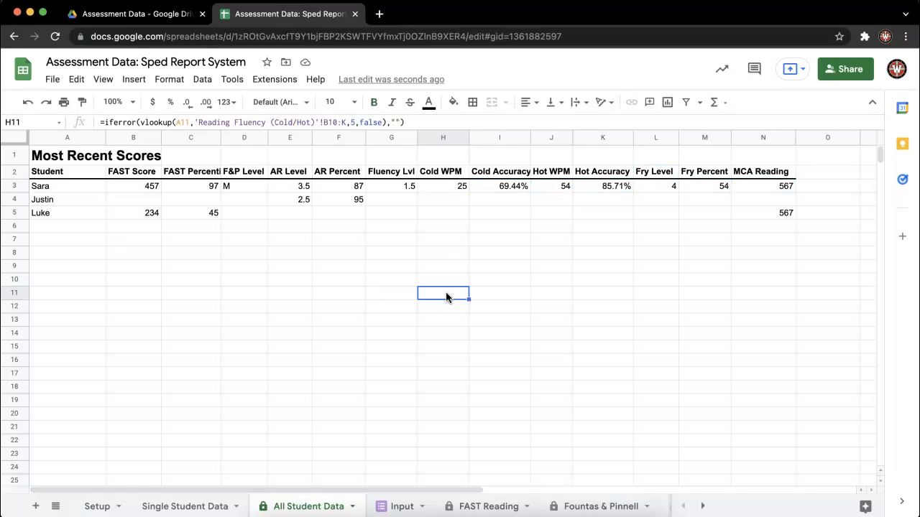
# - Look through the individual assessment sheets, from Reading Fluency to Reading Sight Words and back to FAST Reading and Input
pyautogui.click(702, 506)
pyautogui.click(309, 505)
pyautogui.click(453, 507)
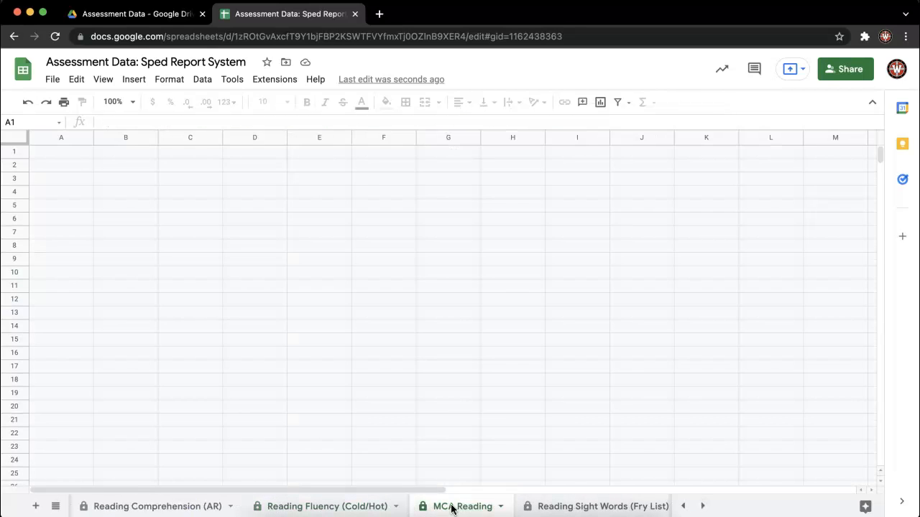
pyautogui.click(569, 505)
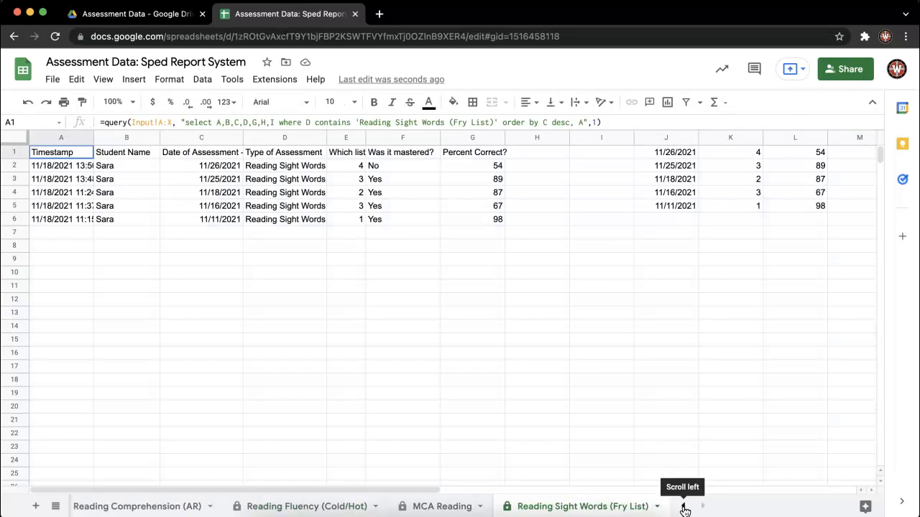
pyautogui.click(683, 506)
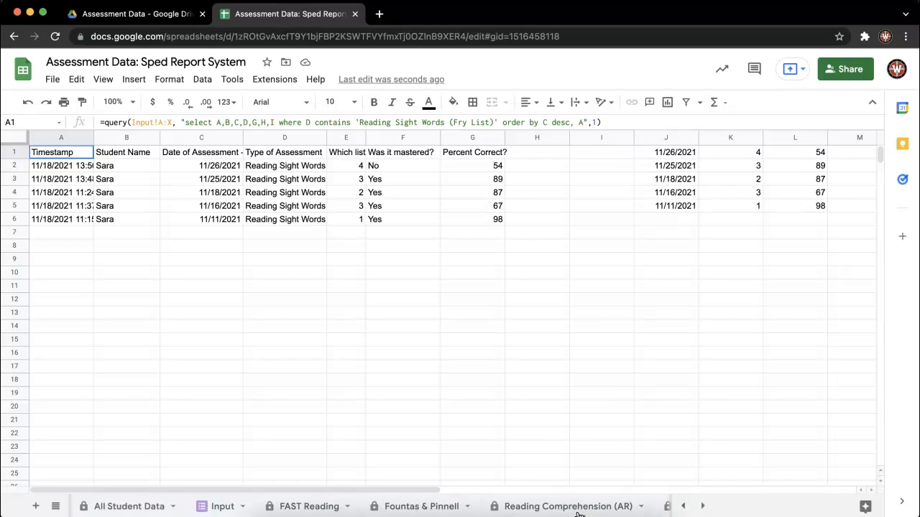
pyautogui.click(518, 507)
pyautogui.click(435, 506)
pyautogui.click(337, 506)
pyautogui.click(232, 506)
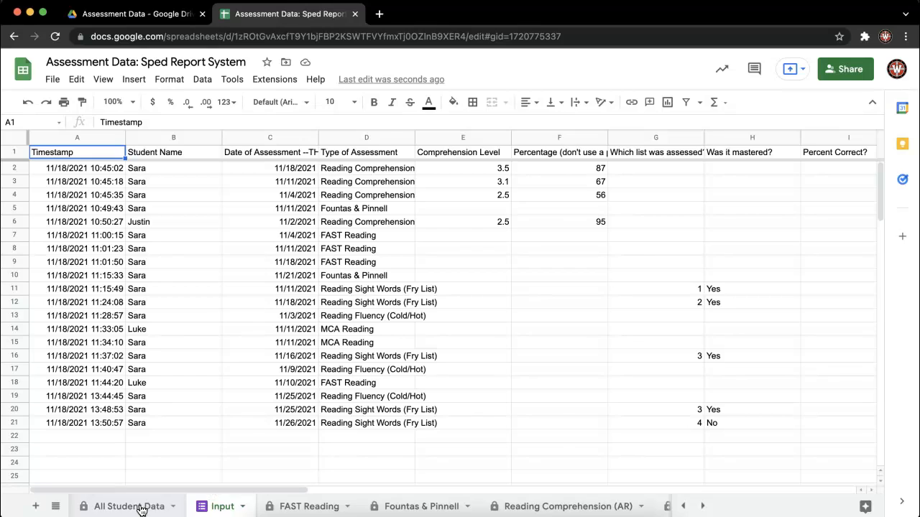
# - Open the Submit Assessment Data form linked on the Setup sheet
pyautogui.click(142, 509)
pyautogui.click(685, 507)
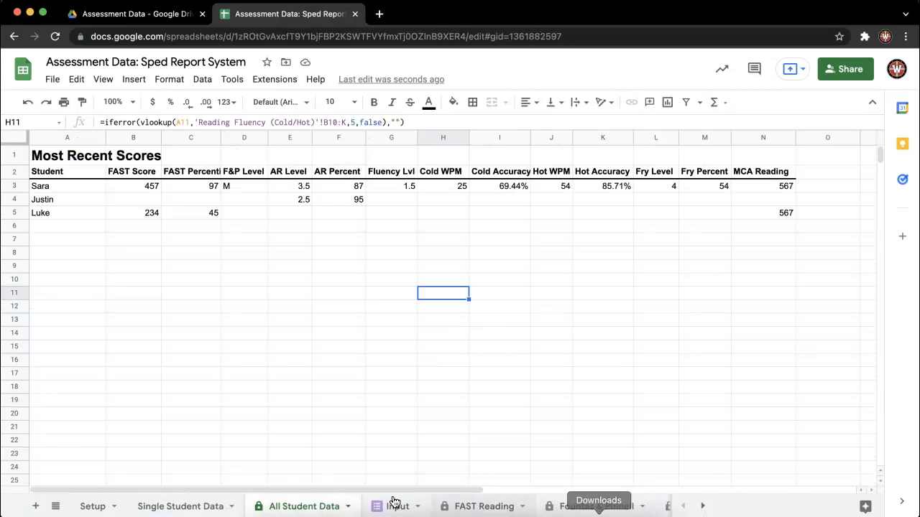
pyautogui.click(161, 506)
pyautogui.click(87, 507)
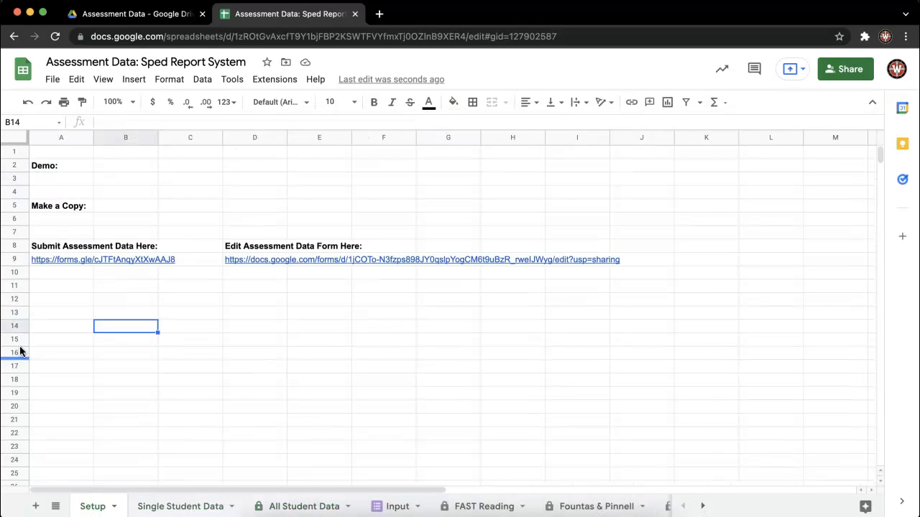
pyautogui.click(77, 258)
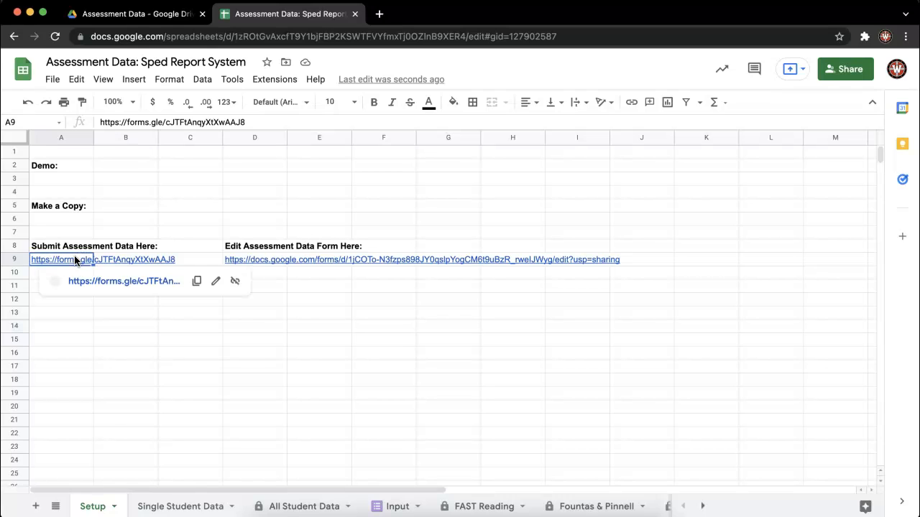
pyautogui.click(82, 279)
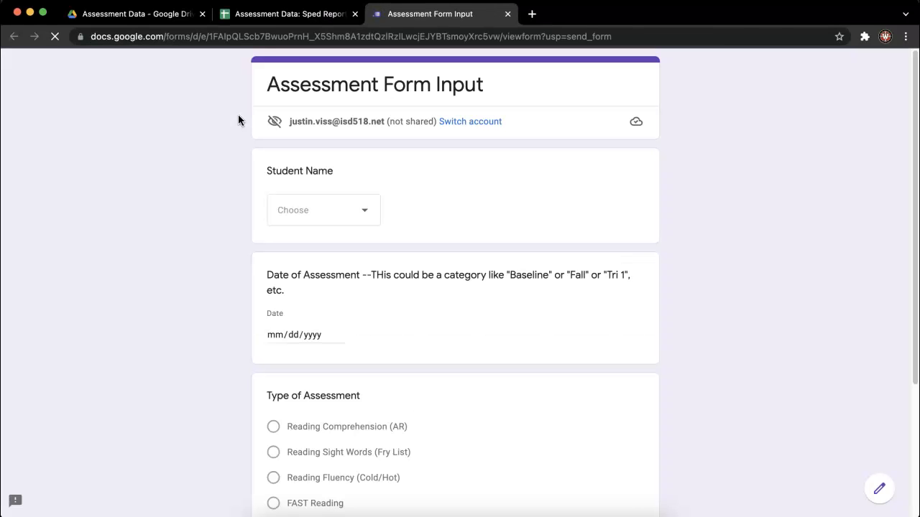
# - Choose the last student in the list as the Student Name on the Assessment Form Input
pyautogui.click(302, 21)
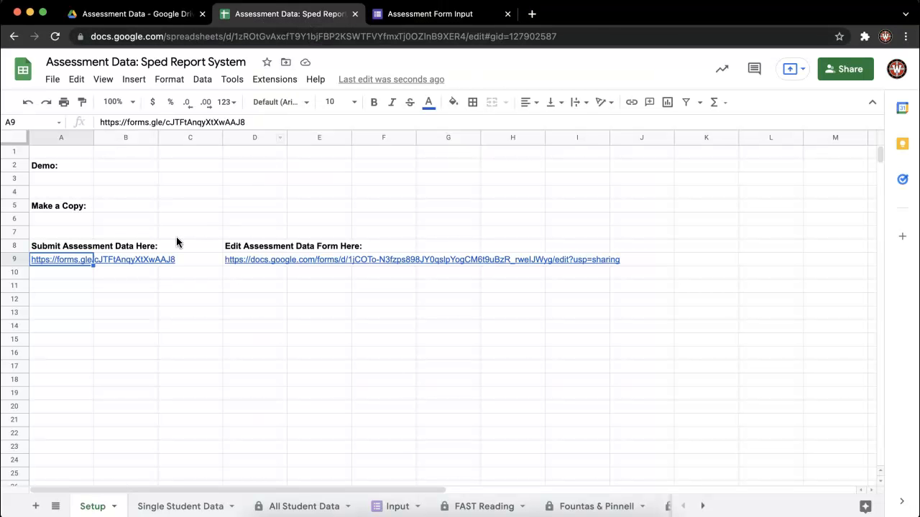
pyautogui.click(431, 20)
pyautogui.click(353, 215)
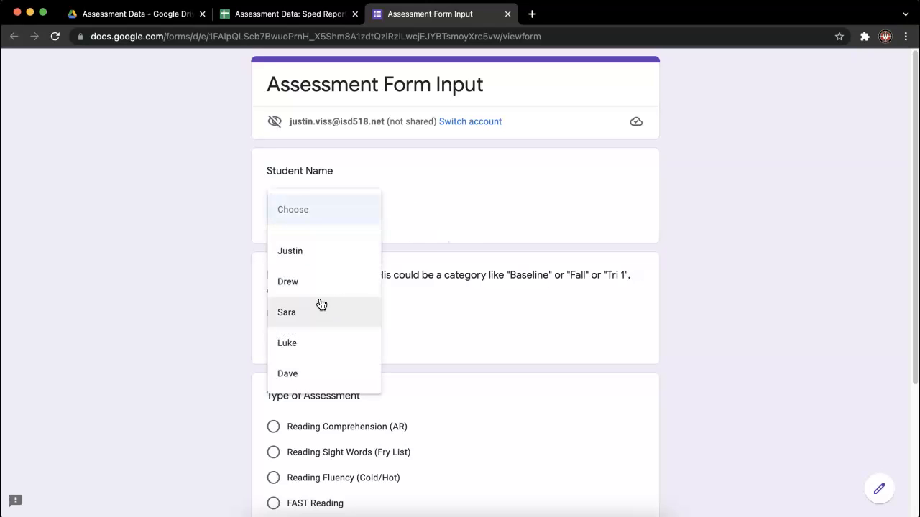
pyautogui.click(320, 375)
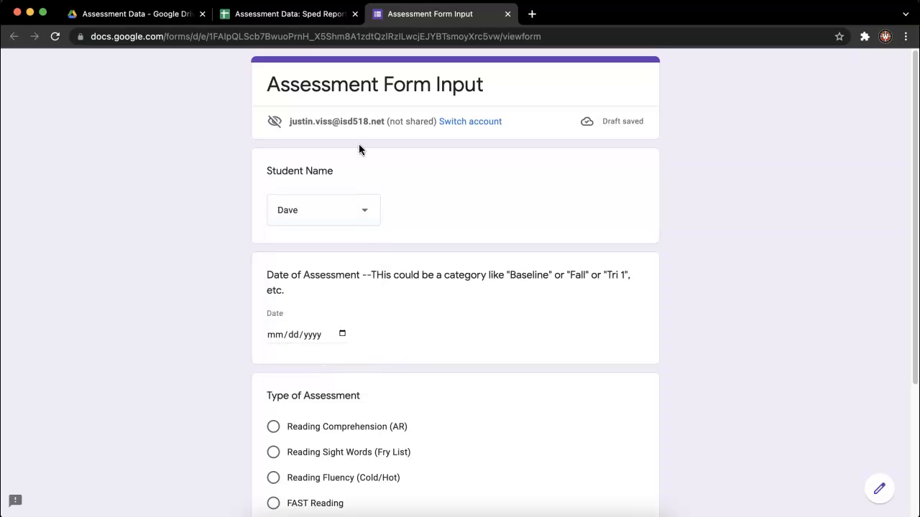
# - Return to the spreadsheet and check the student name selector on the Single Student Data sheet
pyautogui.click(309, 14)
pyautogui.click(206, 506)
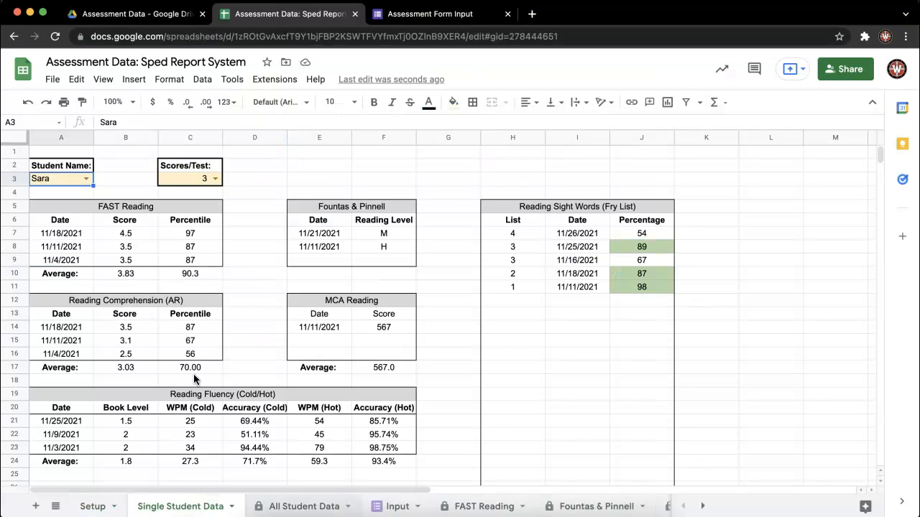
pyautogui.click(84, 179)
pyautogui.click(118, 179)
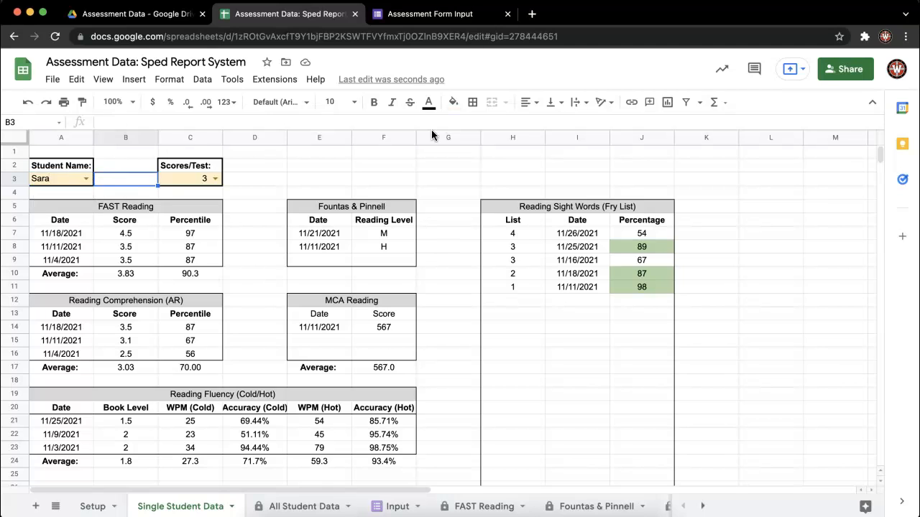
# - Set the date of assessment on the Assessment Form Input to 11/11/2021
pyautogui.click(431, 14)
pyautogui.scroll(-3, 359, 258)
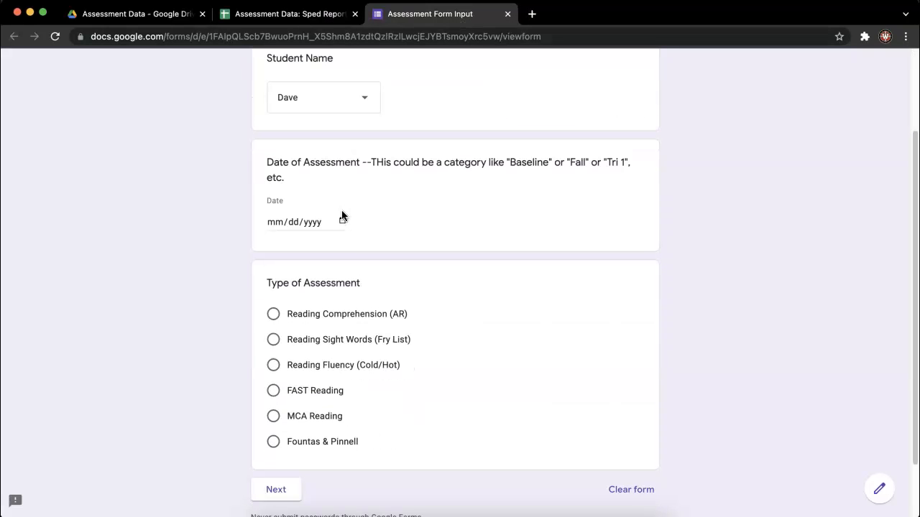
pyautogui.click(341, 217)
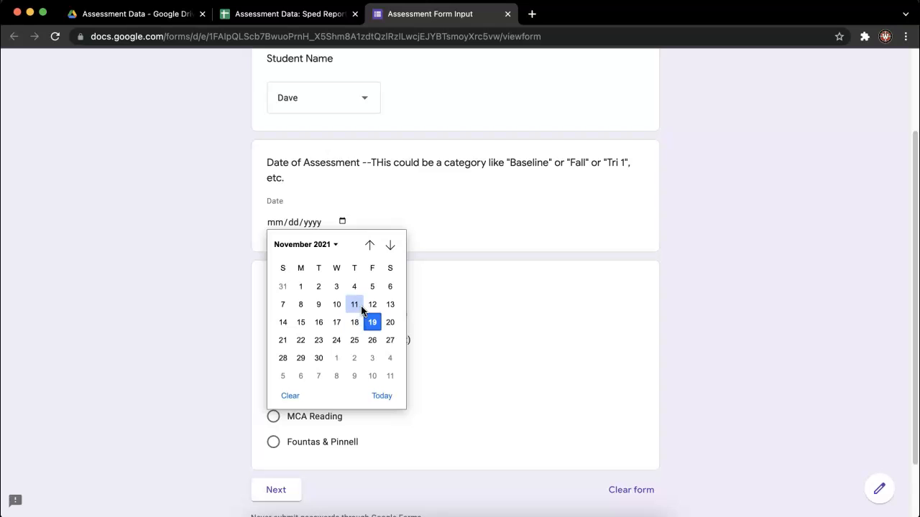
pyautogui.click(362, 308)
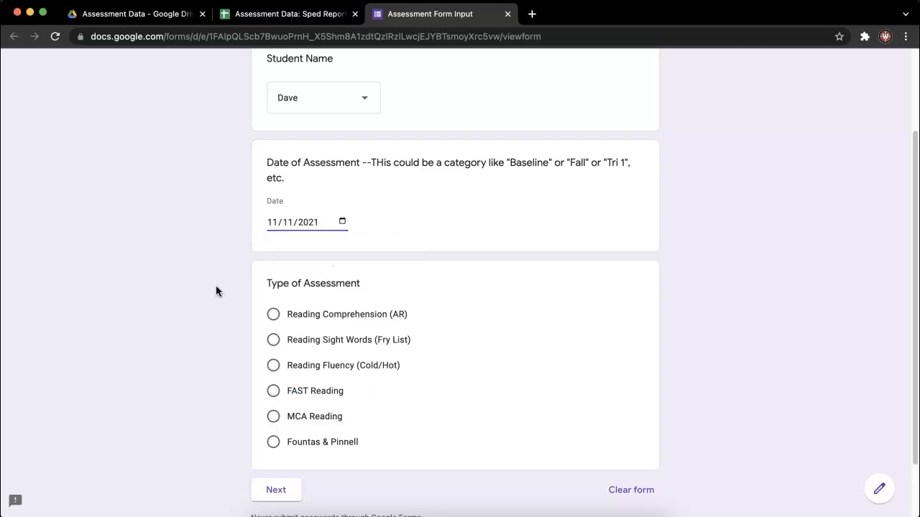
# - Choose Reading Sight Words (Fry List) as the type of assessment and continue to its questions
pyautogui.click(274, 348)
pyautogui.scroll(-2, 246, 364)
pyautogui.click(291, 415)
# - Record list 1 as assessed, mastered Yes and 89 percent correct, and submit the form
pyautogui.scroll(-2, 366, 270)
pyautogui.scroll(2, 368, 271)
pyautogui.scroll(-2, 490, 298)
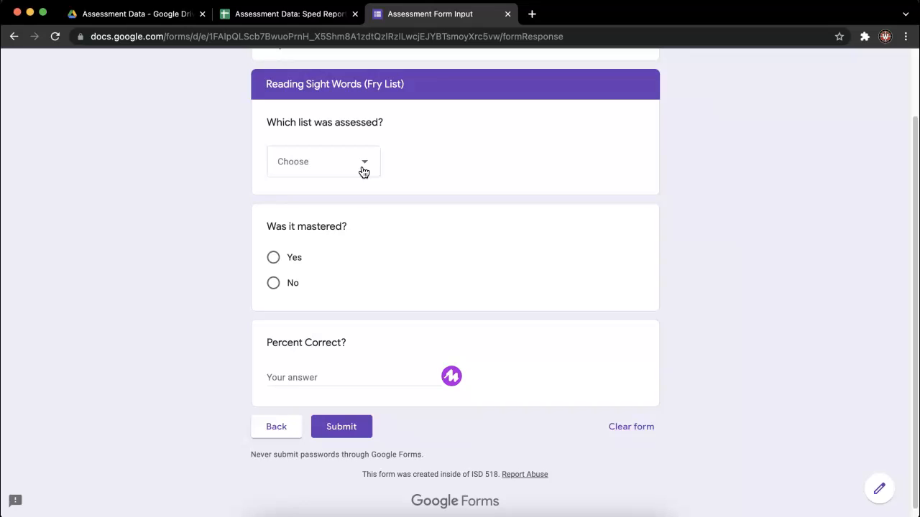
pyautogui.click(375, 159)
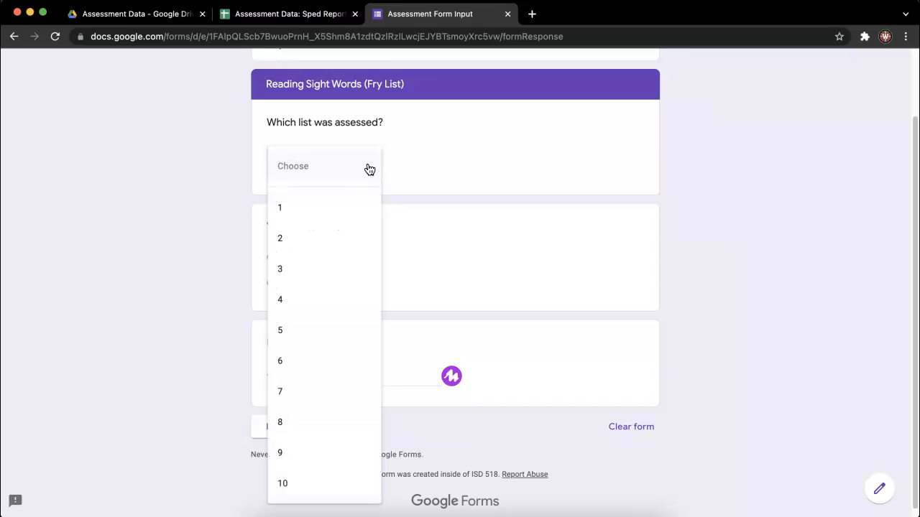
pyautogui.click(332, 206)
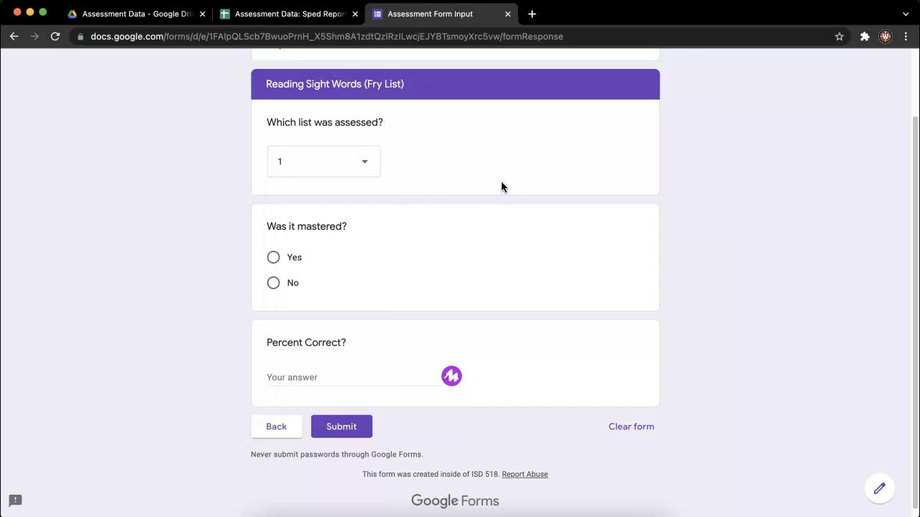
pyautogui.click(273, 257)
pyautogui.click(325, 398)
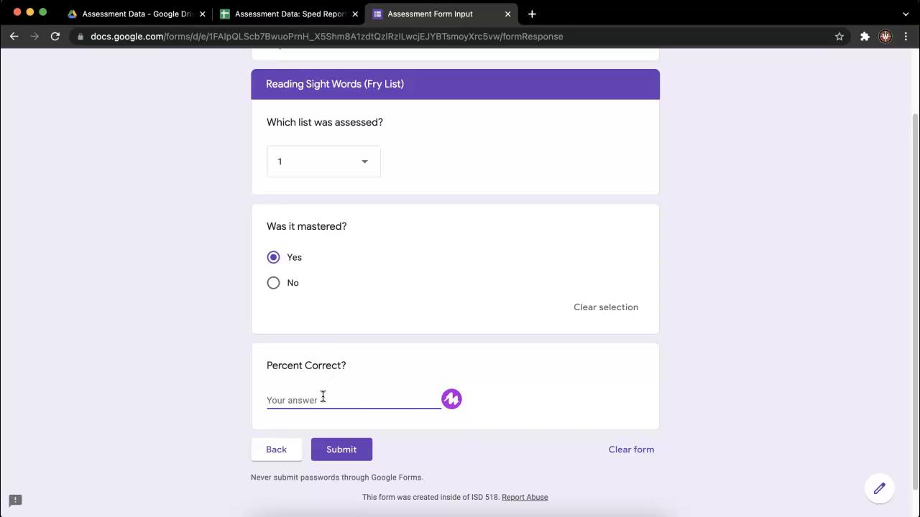
pyautogui.write('89')
pyautogui.click(340, 448)
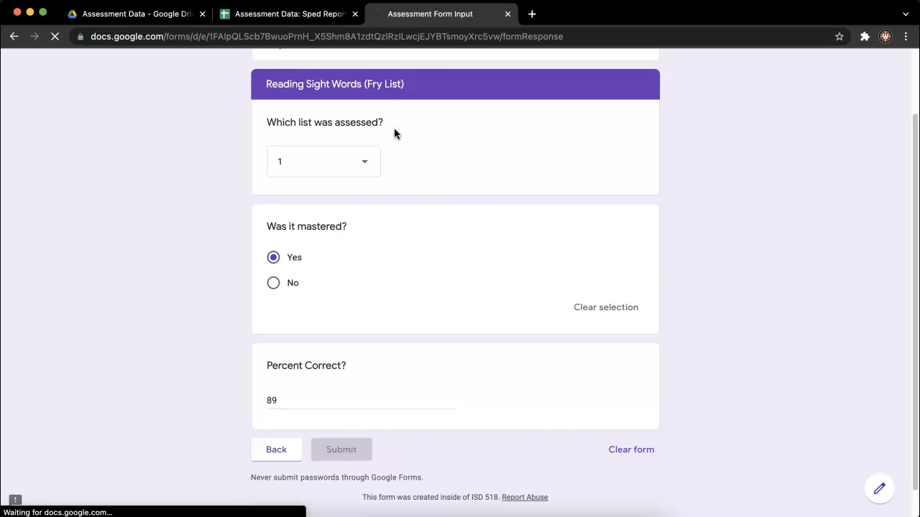
# - Examine the newly submitted response on the Input sheet, from timestamp and student name to the assessed list
pyautogui.click(287, 16)
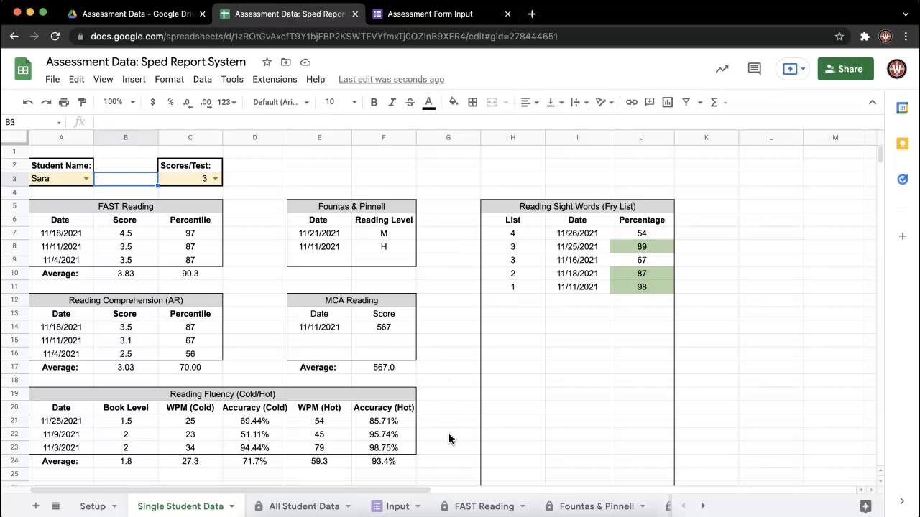
pyautogui.click(397, 505)
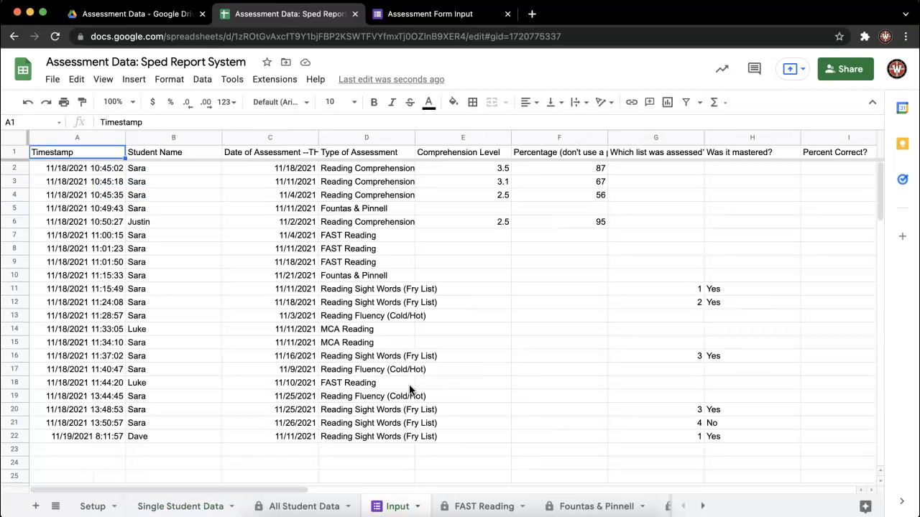
pyautogui.moveTo(115, 440); pyautogui.dragTo(424, 437)
pyautogui.click(180, 437)
pyautogui.click(284, 434)
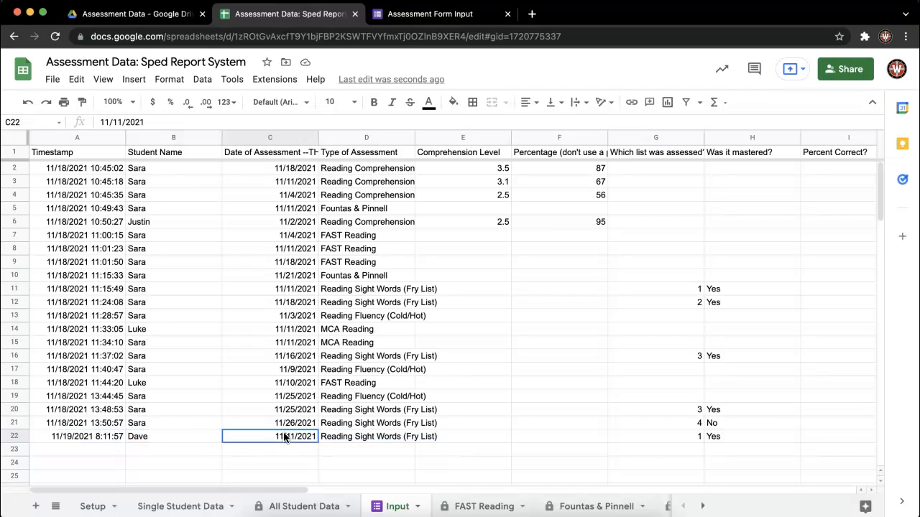
pyautogui.click(399, 443)
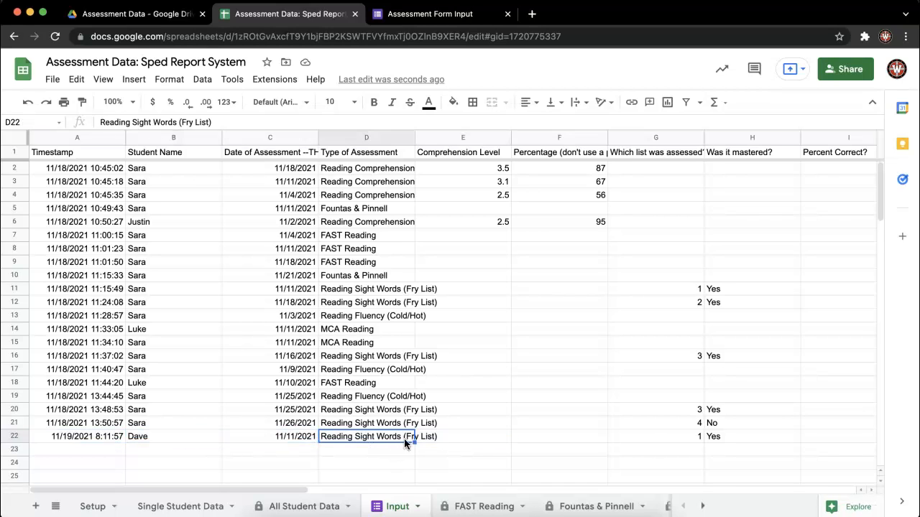
pyautogui.moveTo(688, 154); pyautogui.dragTo(691, 438)
pyautogui.click(691, 437)
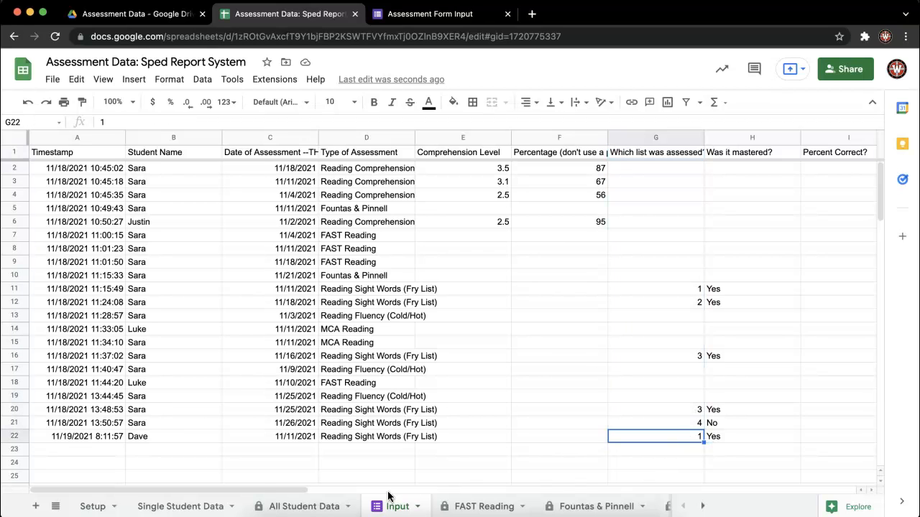
# - Change the assessment date of the new response on the Input sheet to 11/12/2021
pyautogui.moveTo(309, 491); pyautogui.dragTo(280, 491)
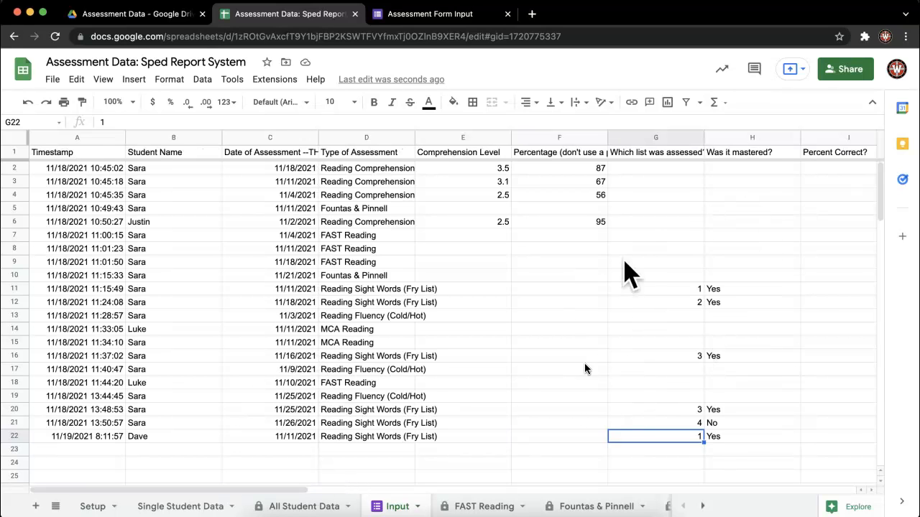
pyautogui.doubleClick(297, 439)
pyautogui.click(300, 365)
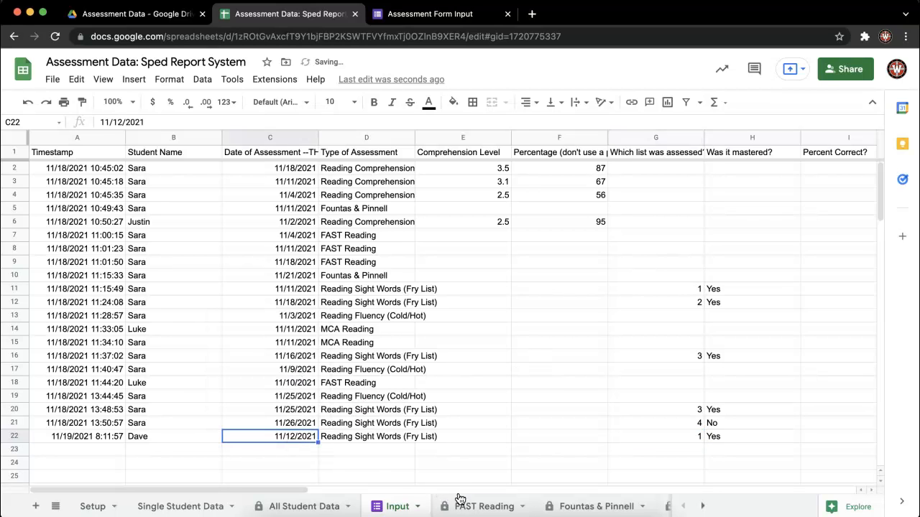
# - Open the Reading Sight Words (Fry List) sheet and inspect the new response row and the query in J1
pyautogui.click(702, 507)
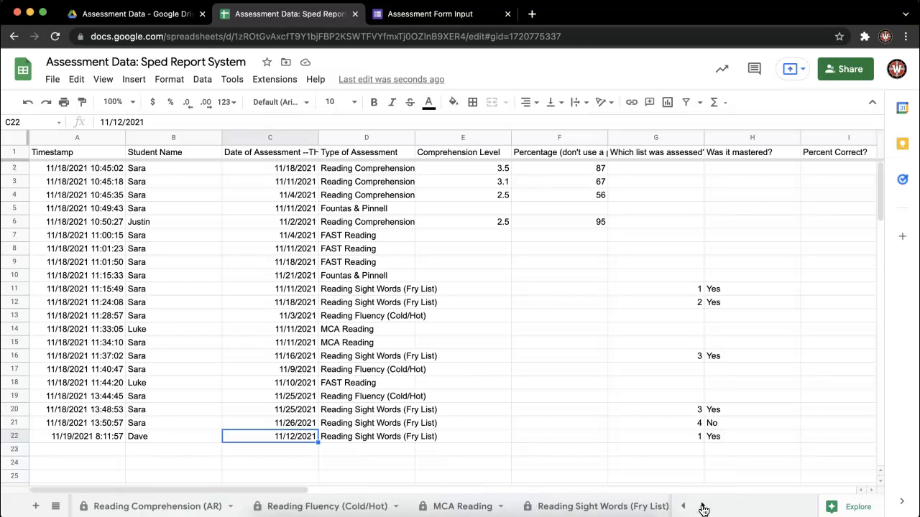
pyautogui.click(640, 506)
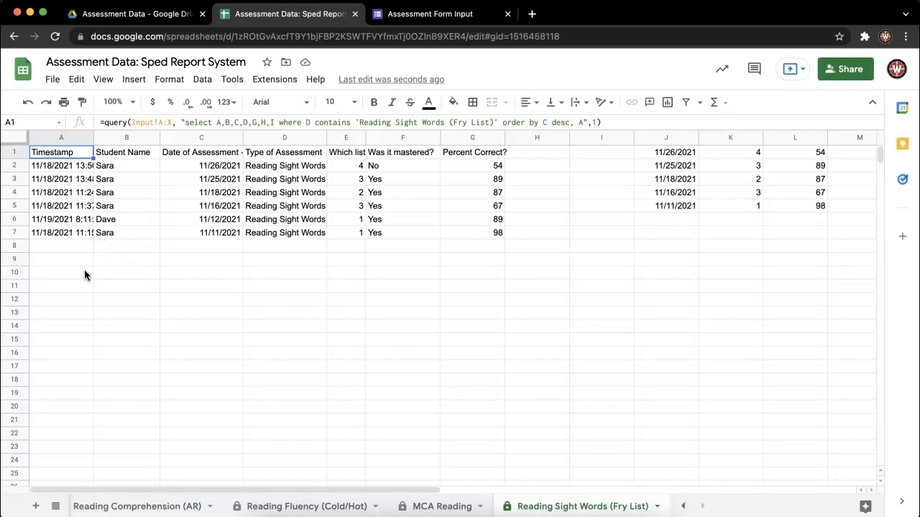
pyautogui.scroll(-1, 83, 273)
pyautogui.scroll(1, 83, 273)
pyautogui.moveTo(112, 224); pyautogui.dragTo(285, 206)
pyautogui.click(646, 152)
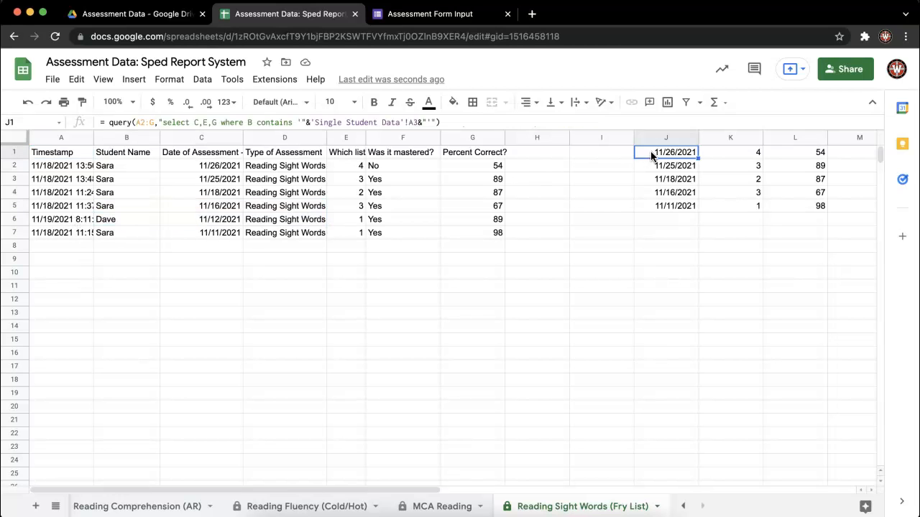
pyautogui.click(561, 155)
# - Compare the new response's date with the other sight word entries, and check its list number and percent correct
pyautogui.moveTo(60, 218); pyautogui.dragTo(193, 215)
pyautogui.click(218, 221)
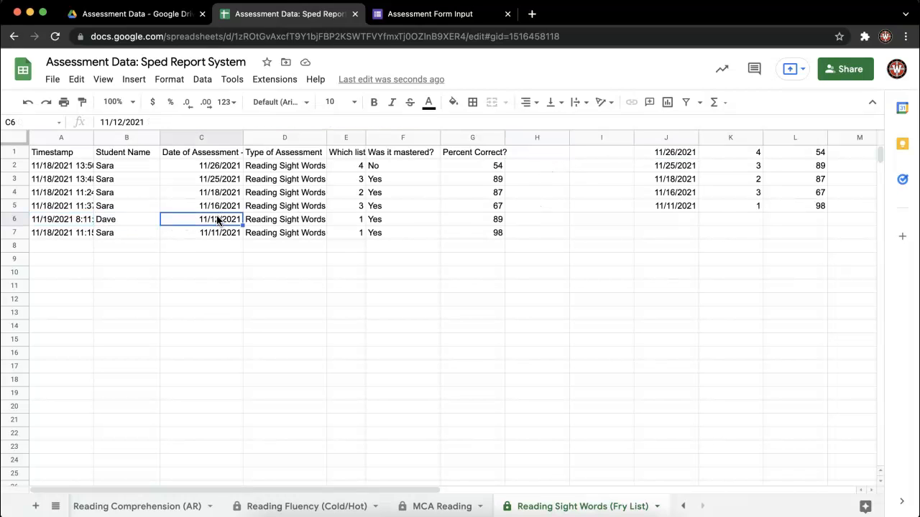
pyautogui.click(70, 207)
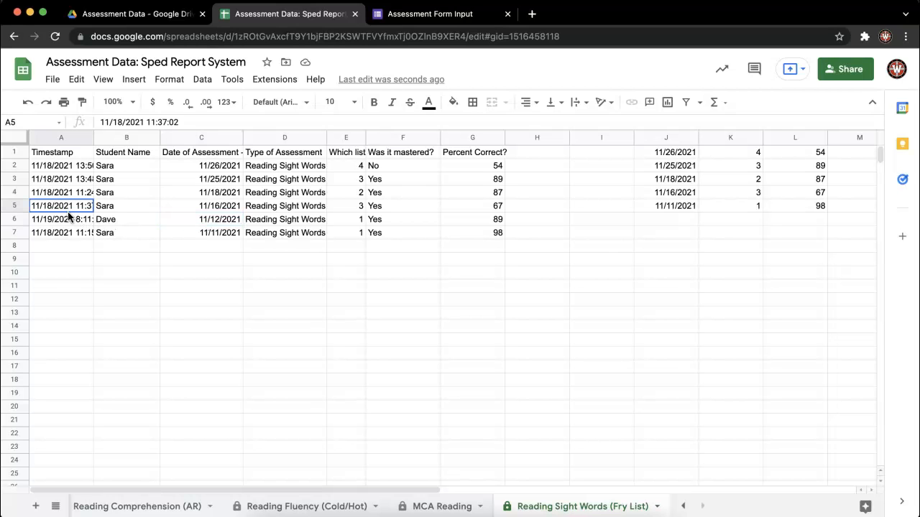
pyautogui.click(219, 220)
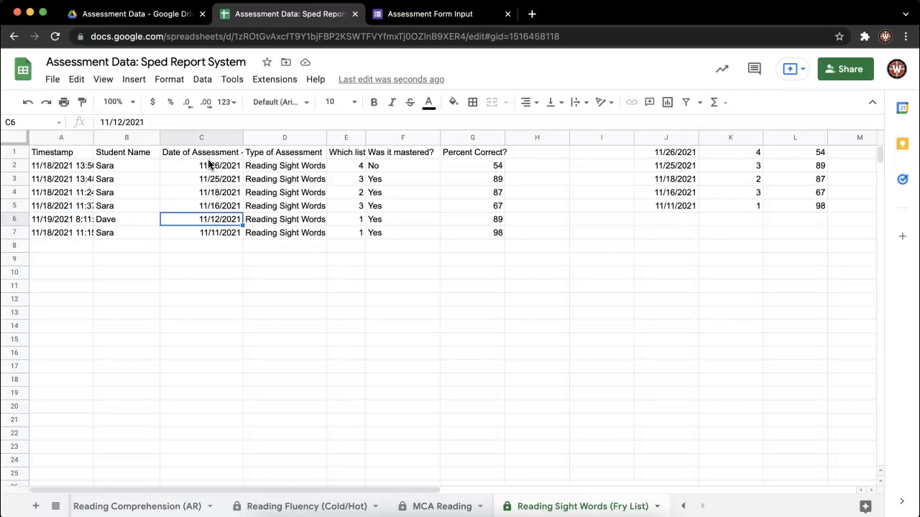
pyautogui.click(211, 167)
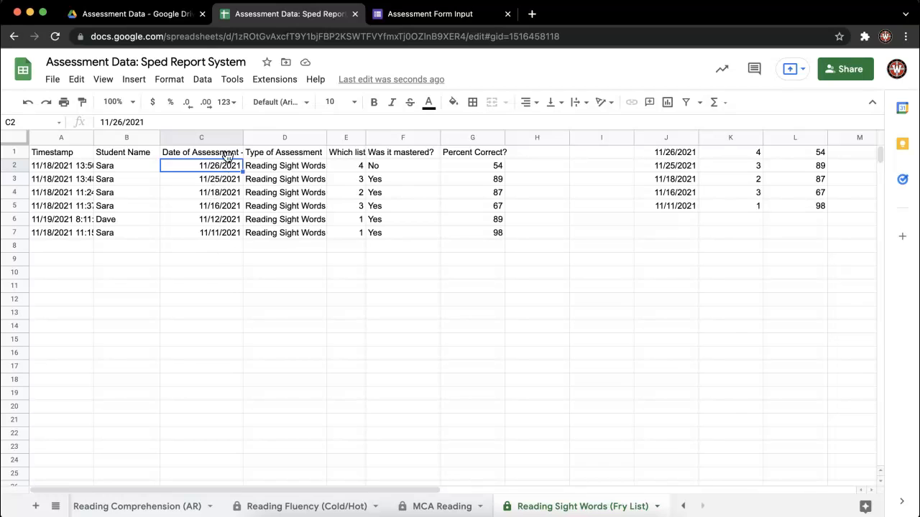
pyautogui.click(214, 221)
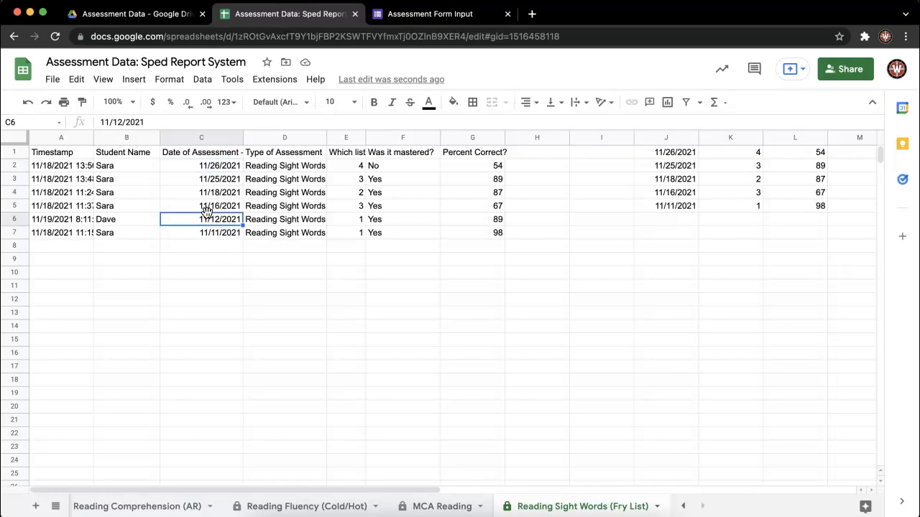
pyautogui.click(357, 223)
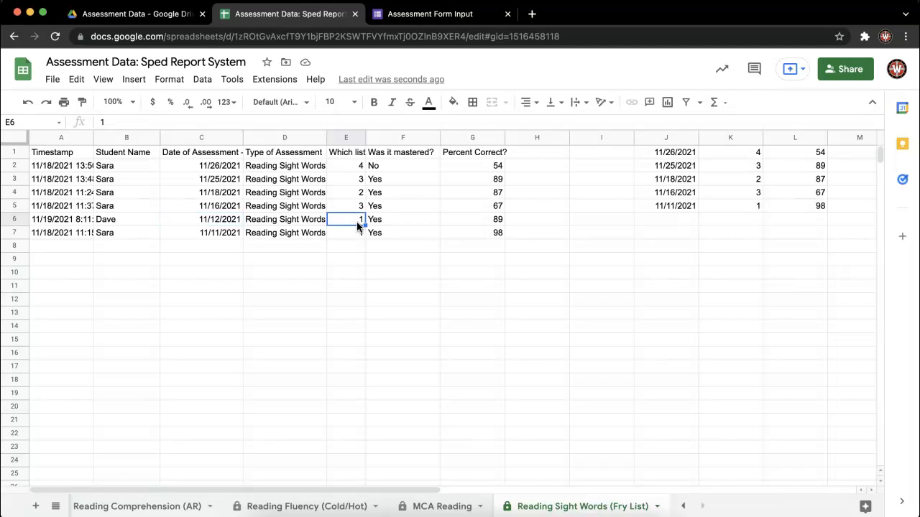
pyautogui.click(480, 223)
# - Open the All Student Data sheet and examine the row 6 student's Fry Level and Fry Percent among the most recent scores
pyautogui.click(686, 508)
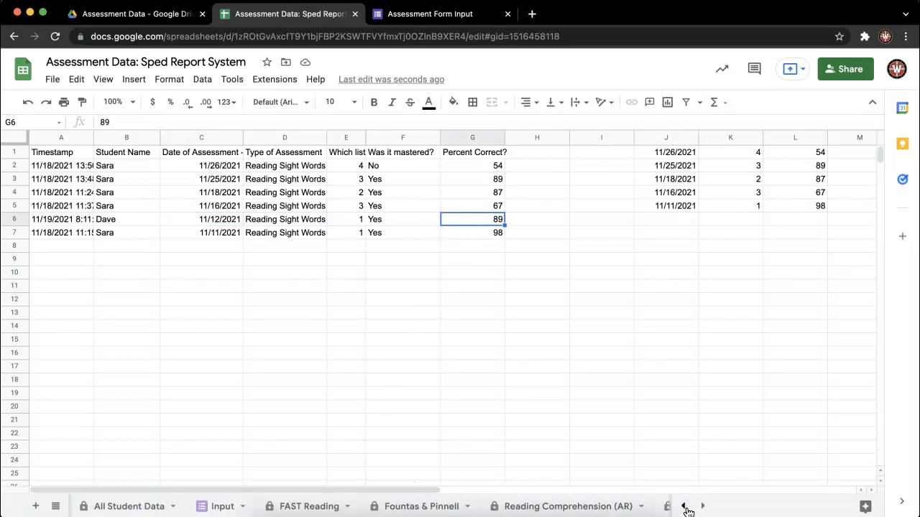
pyautogui.click(171, 507)
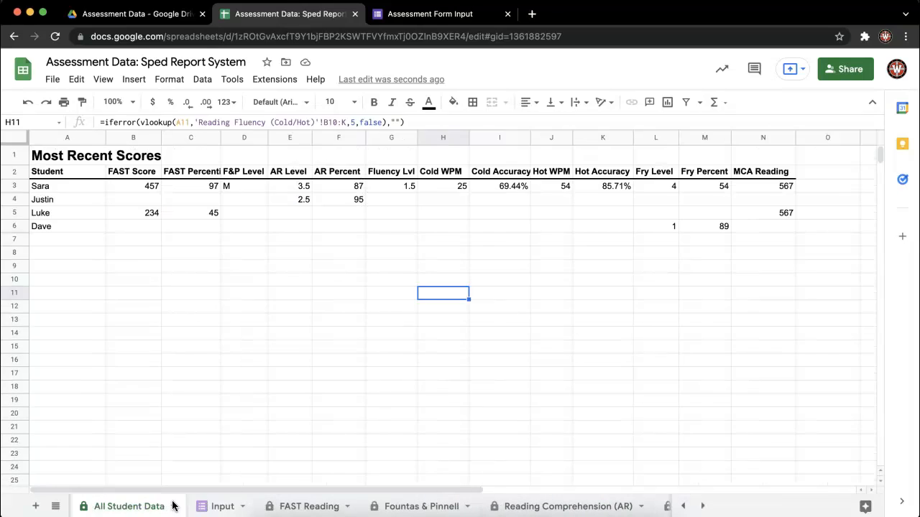
pyautogui.click(65, 224)
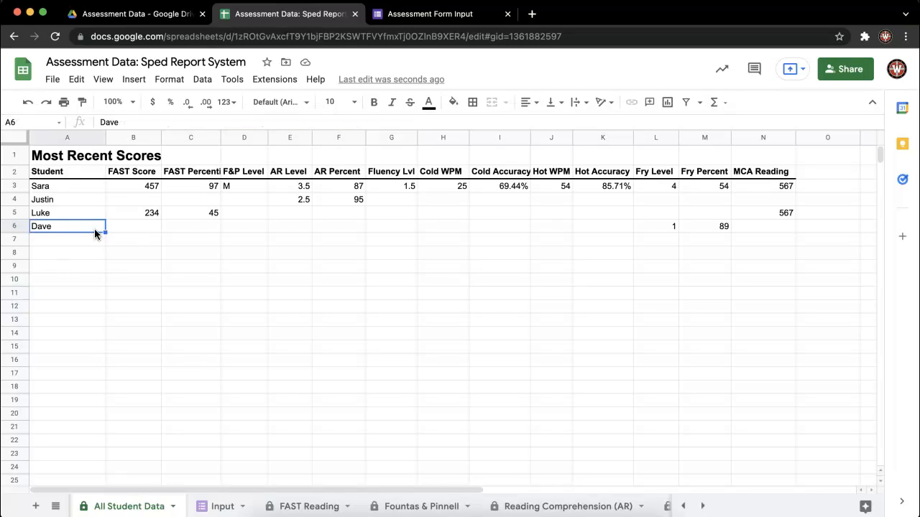
pyautogui.moveTo(669, 229); pyautogui.dragTo(727, 236)
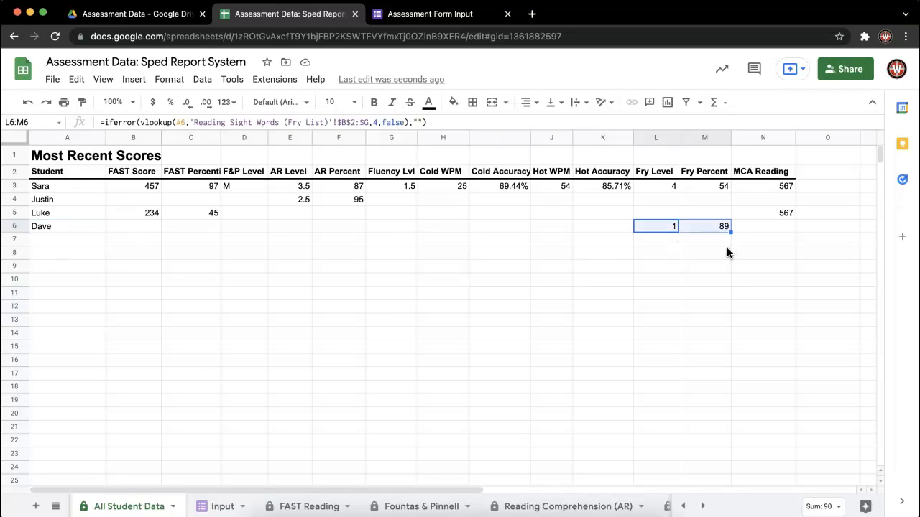
pyautogui.click(723, 239)
pyautogui.click(721, 227)
pyautogui.moveTo(816, 251); pyautogui.dragTo(244, 200)
pyautogui.moveTo(397, 241); pyautogui.dragTo(773, 248)
pyautogui.click(772, 252)
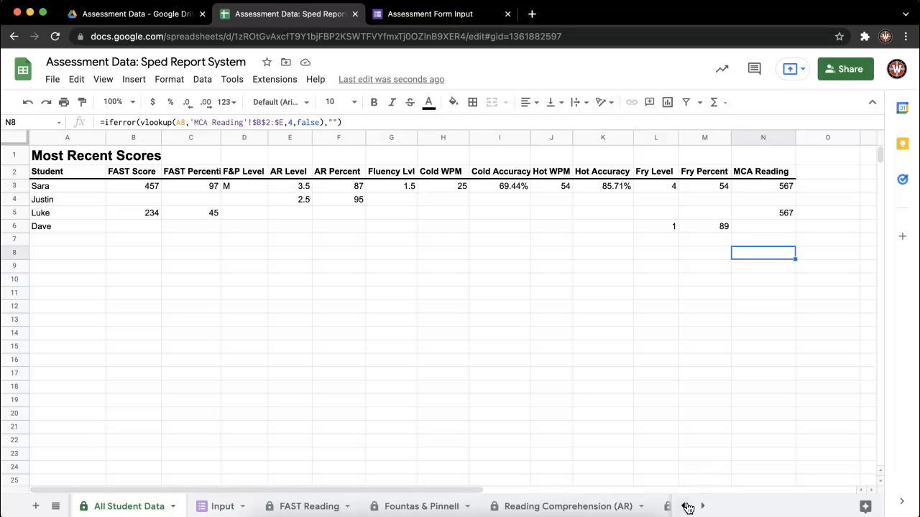
# - On the Single Student Data sheet, choose the last listed student in A3 and inspect the sight word entry in row 7
pyautogui.click(686, 506)
pyautogui.click(167, 506)
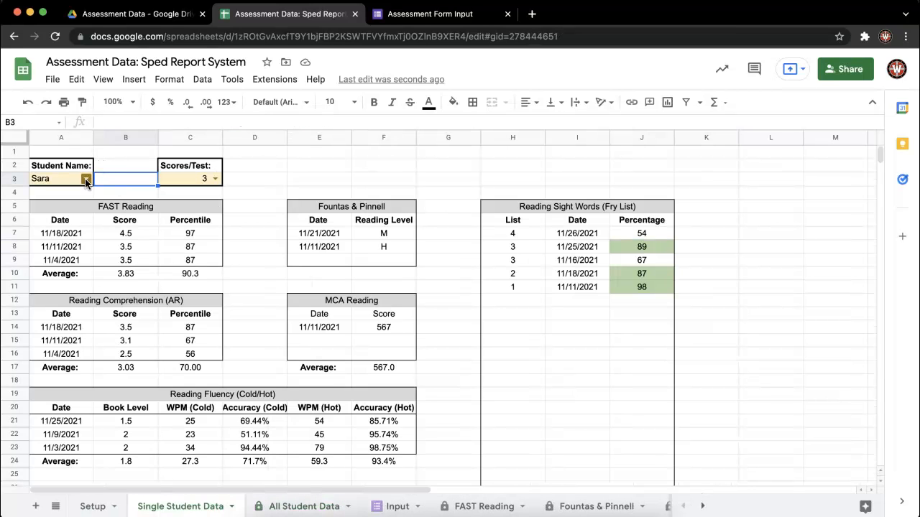
pyautogui.click(85, 181)
pyautogui.click(63, 244)
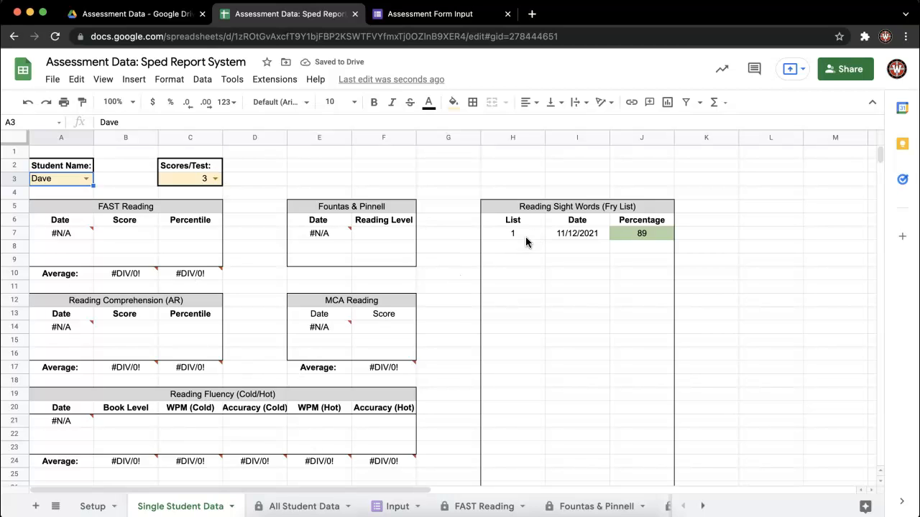
pyautogui.moveTo(525, 242); pyautogui.dragTo(630, 236)
pyautogui.click(771, 273)
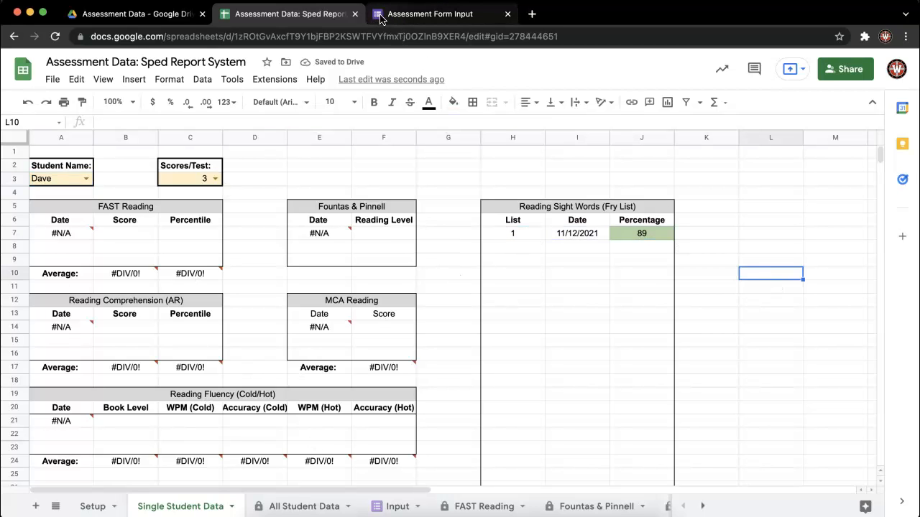
# - Start another assessment response for the last listed student, dated 11/15/2021, with type Reading Sight Words (Fry List), and continue to its section
pyautogui.click(381, 18)
pyautogui.click(358, 160)
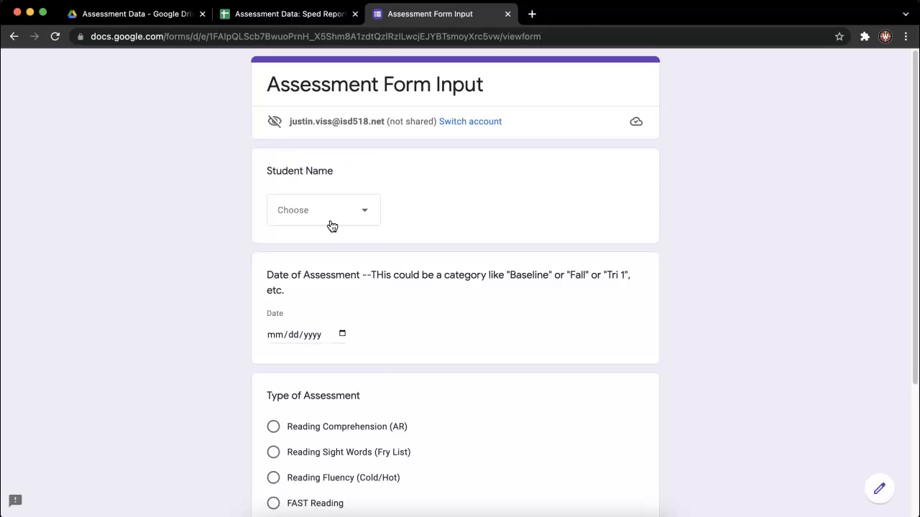
pyautogui.click(332, 226)
pyautogui.click(345, 375)
pyautogui.click(336, 336)
pyautogui.click(341, 334)
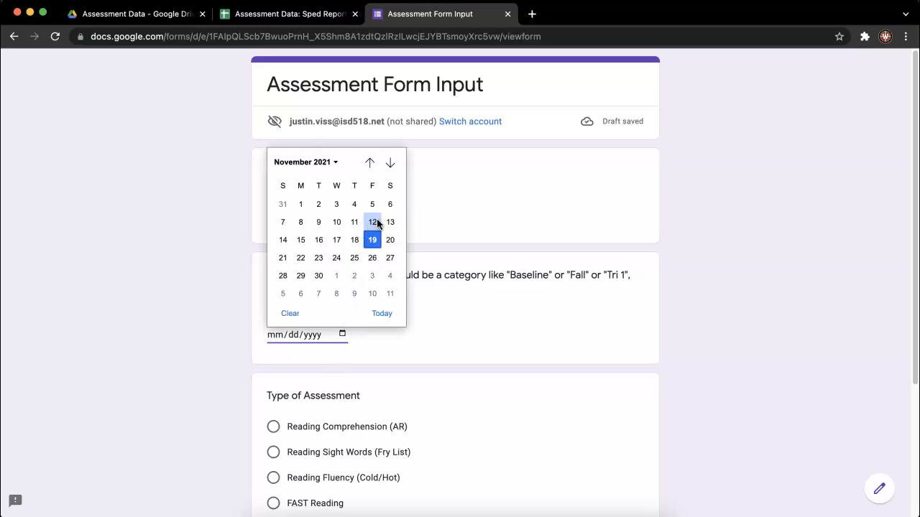
pyautogui.click(301, 240)
pyautogui.scroll(-3, 335, 371)
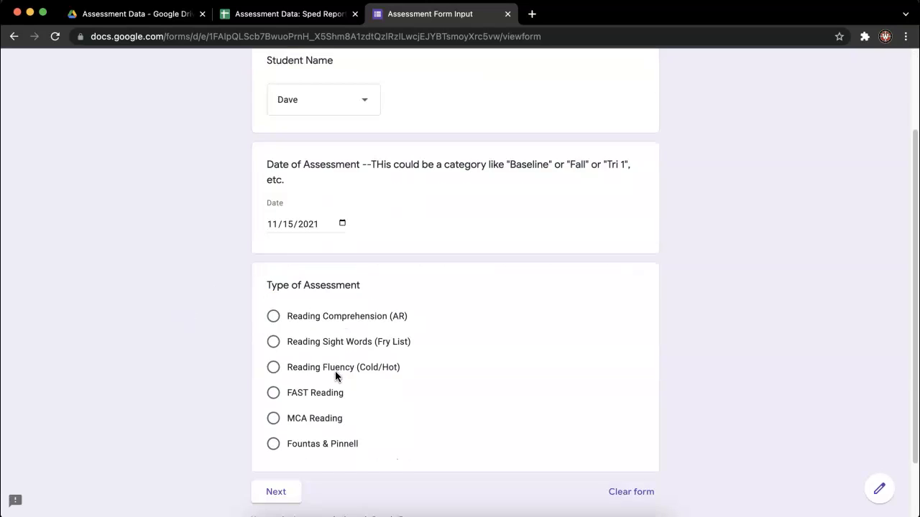
pyautogui.click(273, 343)
pyautogui.click(281, 512)
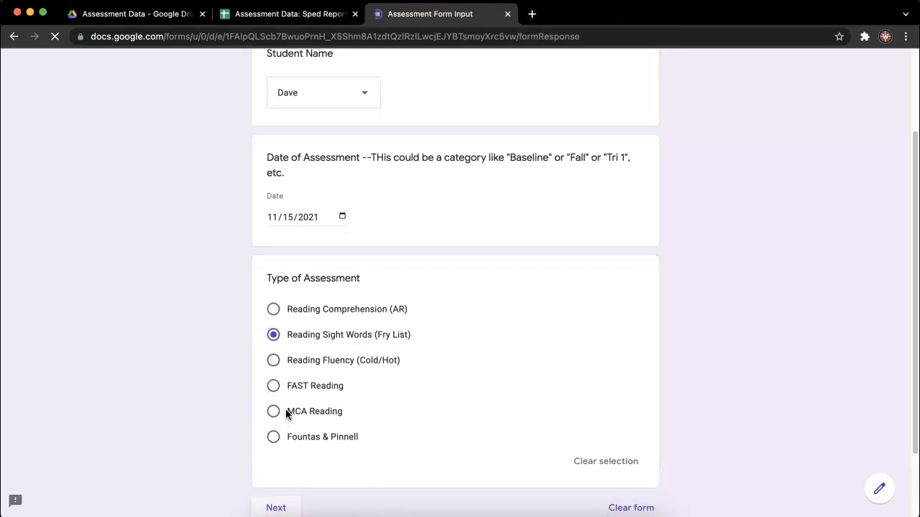
# - Record list 2 as assessed, not mastered, with 56 percent correct, and submit the response
pyautogui.click(313, 173)
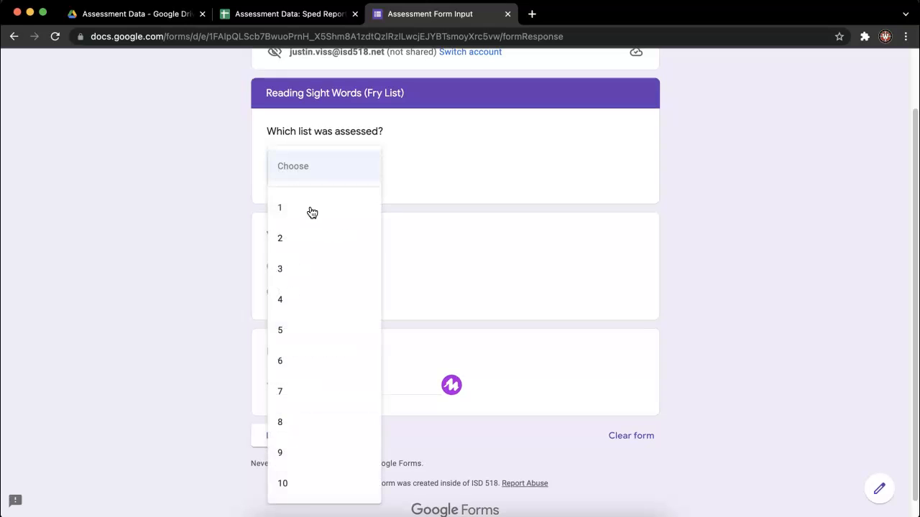
pyautogui.click(311, 253)
pyautogui.click(314, 387)
pyautogui.write('5')
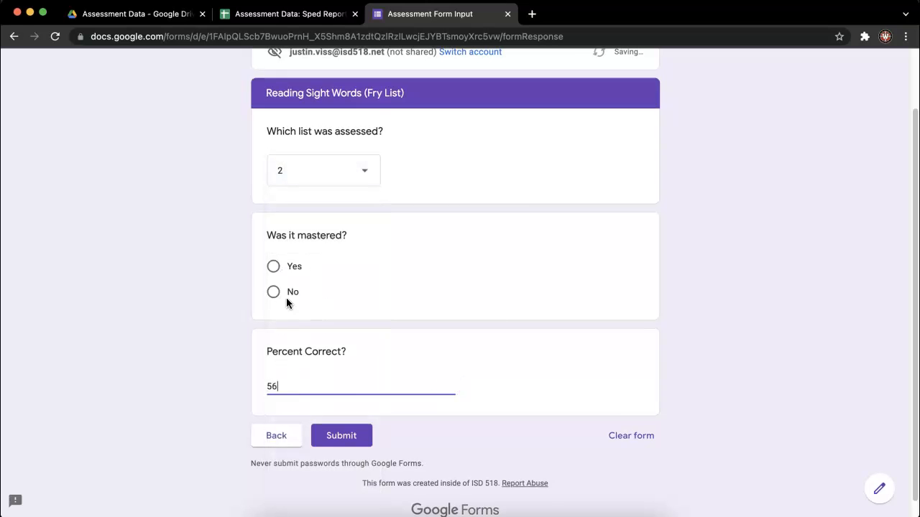
pyautogui.write('6')
pyautogui.click(287, 299)
pyautogui.click(357, 458)
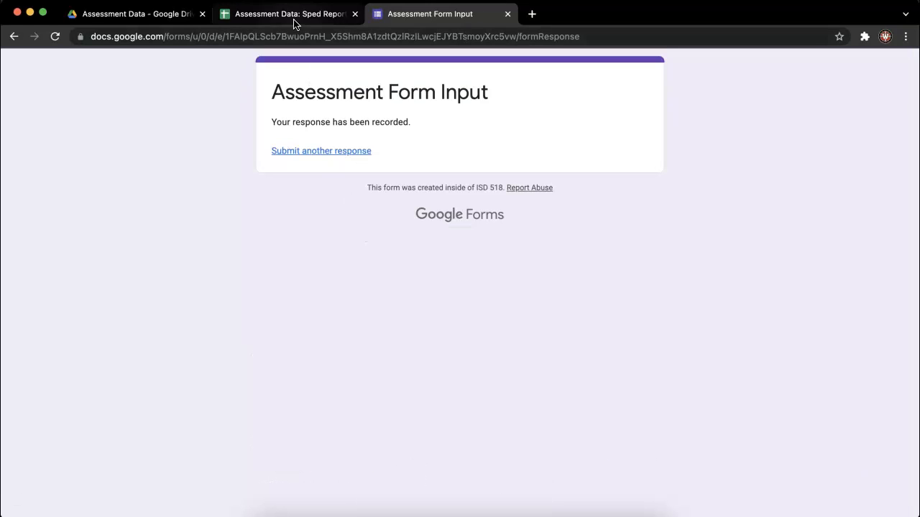
# - Return to the spreadsheet's All Student Data sheet and check the row 6 student's Fry Level and Fry Percent after the new submission
pyautogui.click(294, 22)
pyautogui.click(313, 501)
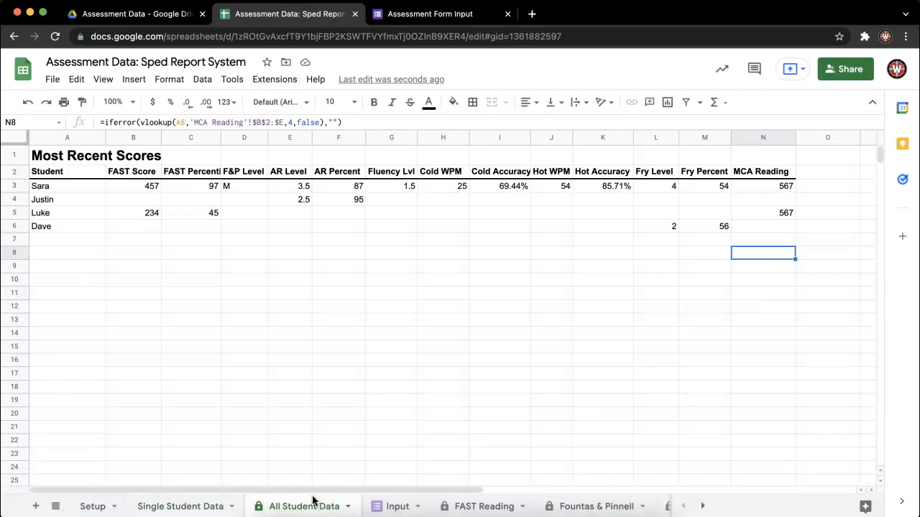
pyautogui.moveTo(76, 229); pyautogui.dragTo(709, 227)
pyautogui.click(718, 225)
pyautogui.click(659, 227)
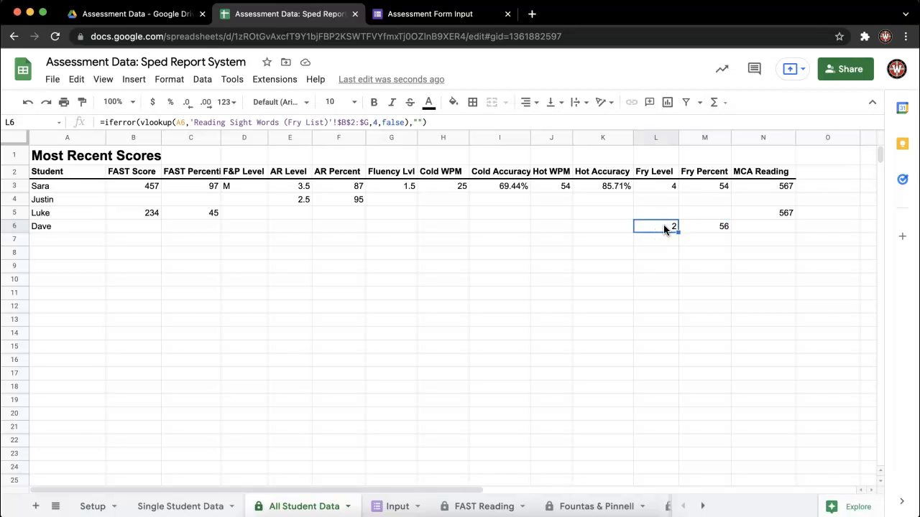
pyautogui.click(691, 224)
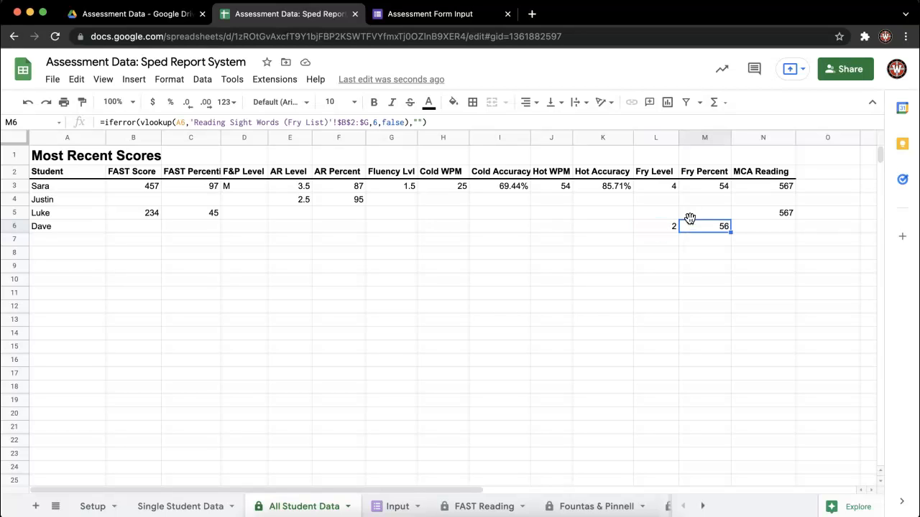
pyautogui.moveTo(662, 225); pyautogui.dragTo(703, 224)
pyautogui.moveTo(763, 292); pyautogui.dragTo(62, 159)
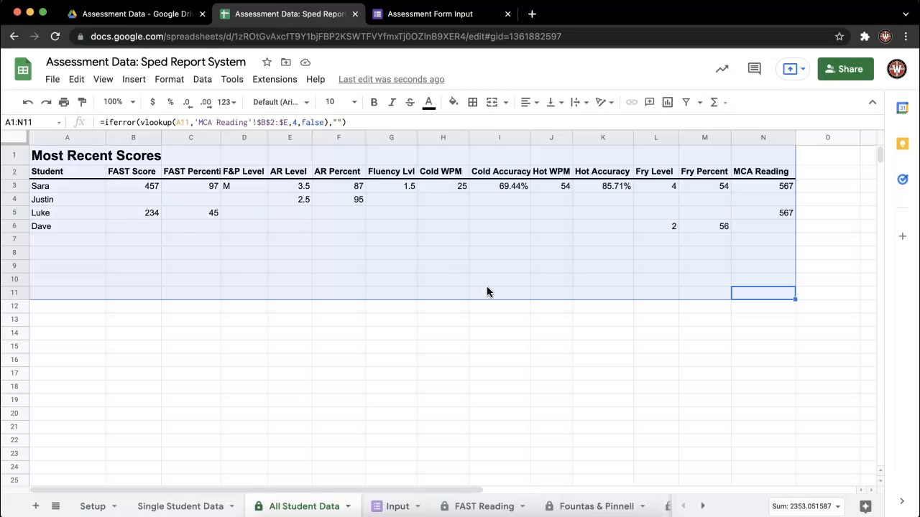
pyautogui.click(668, 286)
pyautogui.click(673, 228)
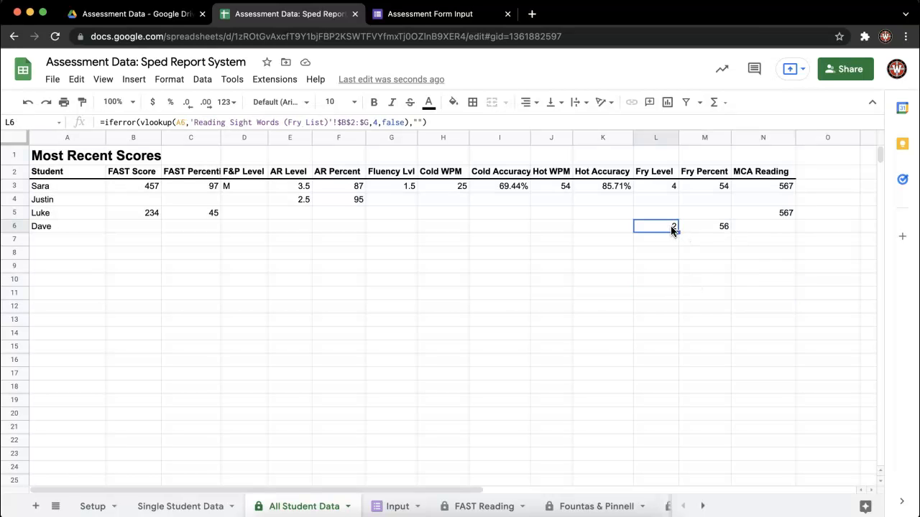
# - Open the Single Student Data sheet and compare the student's two Reading Sight Words entries by list, date and percentage
pyautogui.click(214, 506)
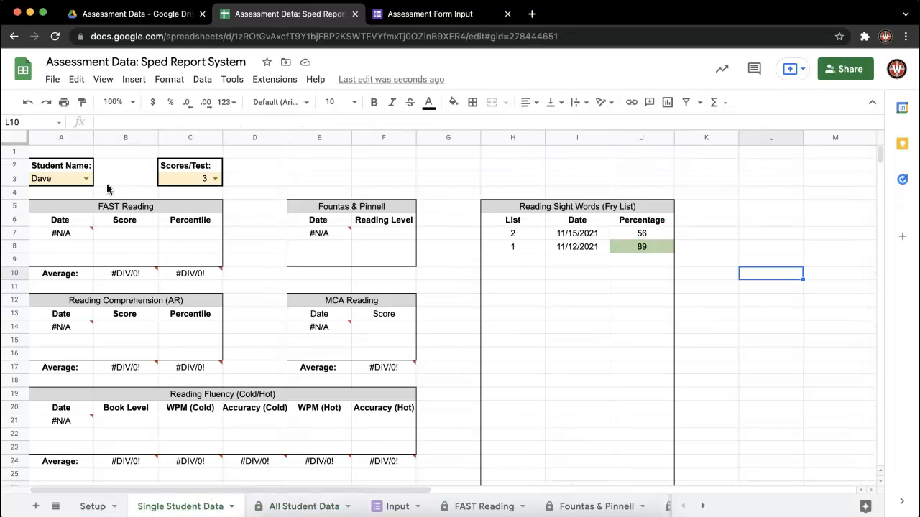
pyautogui.moveTo(511, 248); pyautogui.dragTo(626, 245)
pyautogui.moveTo(535, 248); pyautogui.dragTo(643, 249)
pyautogui.moveTo(515, 234); pyautogui.dragTo(626, 241)
pyautogui.click(619, 233)
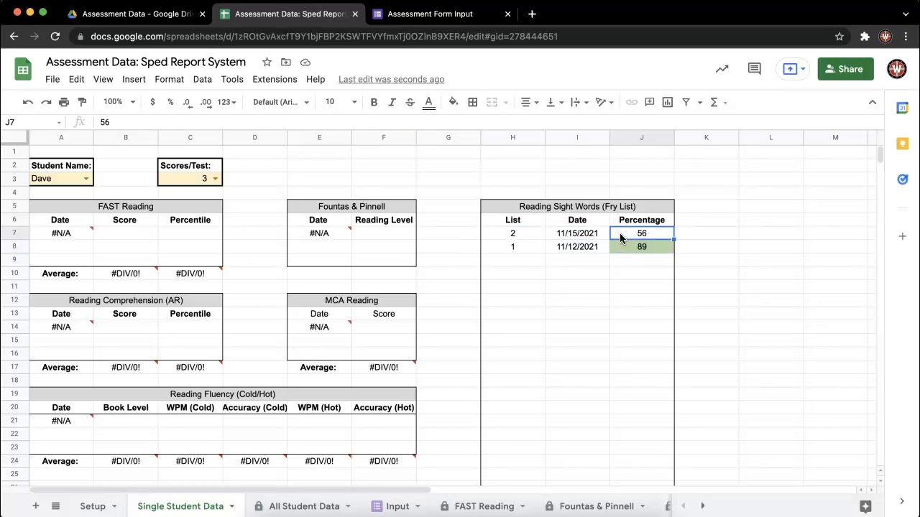
pyautogui.scroll(-3, 439, 215)
pyautogui.scroll(3, 436, 216)
# - Switch the Single Student Data sheet to the first listed student and inspect the first two FAST Reading rows
pyautogui.click(85, 178)
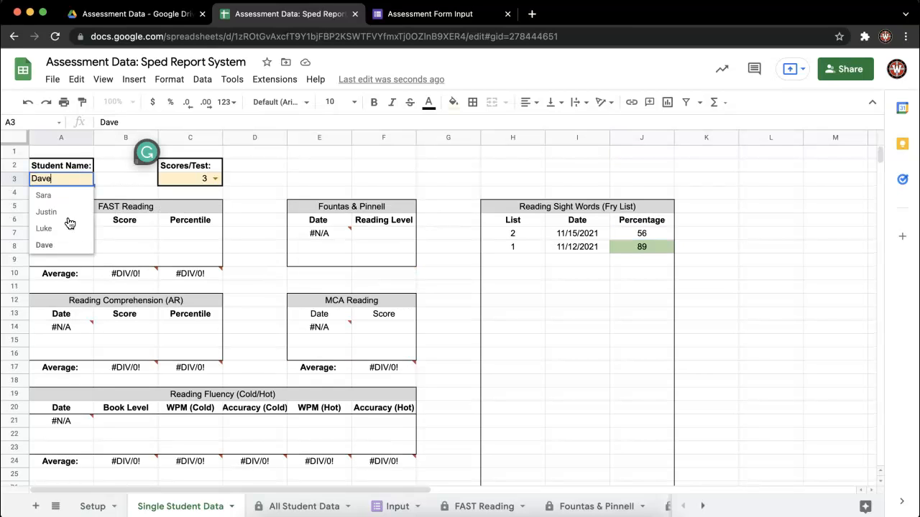
pyautogui.click(67, 212)
pyautogui.click(86, 178)
pyautogui.click(50, 242)
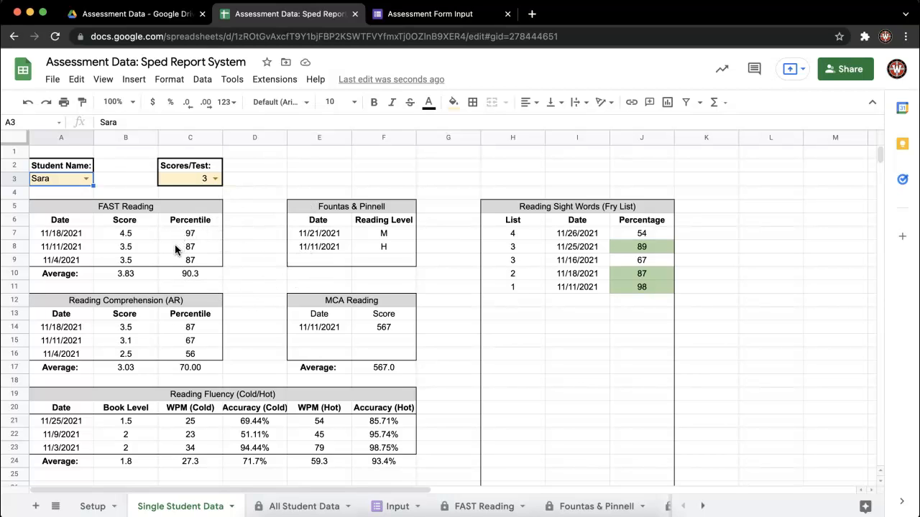
pyautogui.moveTo(66, 239); pyautogui.dragTo(174, 242)
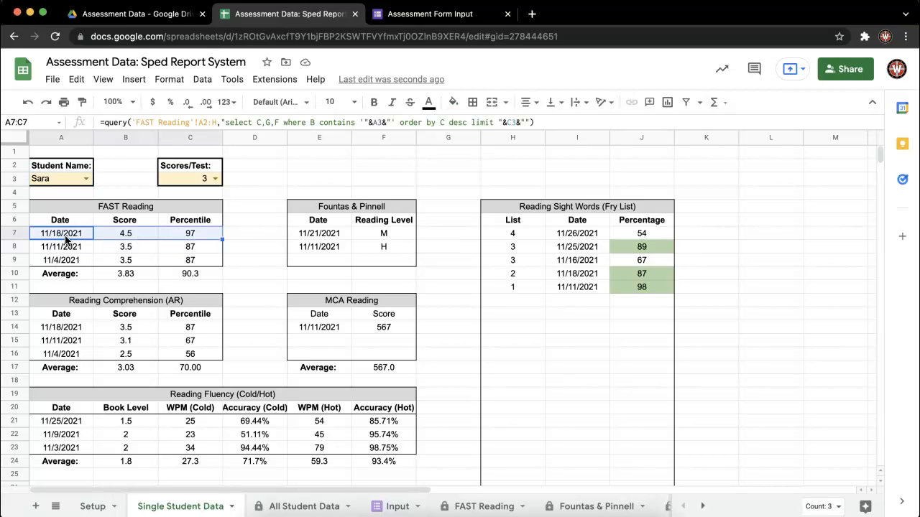
pyautogui.moveTo(61, 248); pyautogui.dragTo(162, 248)
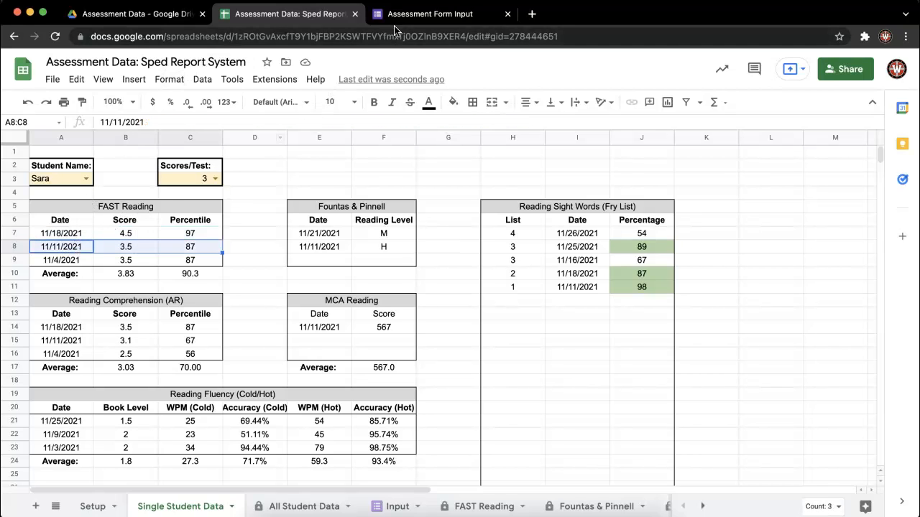
# - Start a new form response for the student shown on the Single Student Data sheet, dated 11/15/2021, and continue to the FAST Reading section
pyautogui.click(430, 13)
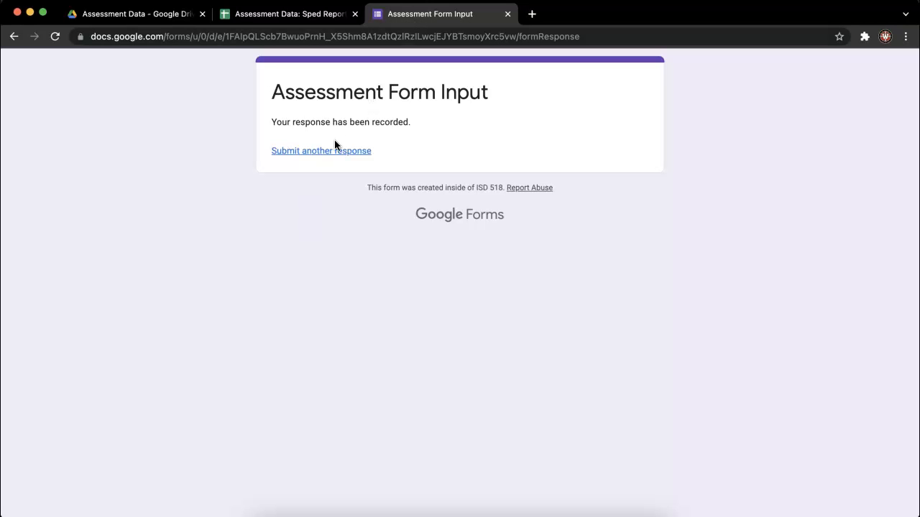
pyautogui.click(335, 152)
pyautogui.click(324, 21)
pyautogui.click(429, 19)
pyautogui.click(335, 218)
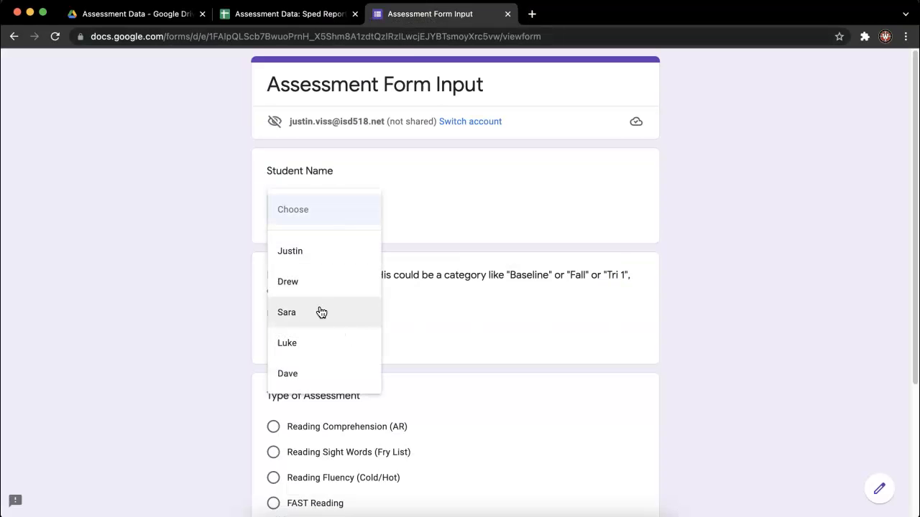
pyautogui.click(319, 313)
pyautogui.click(342, 335)
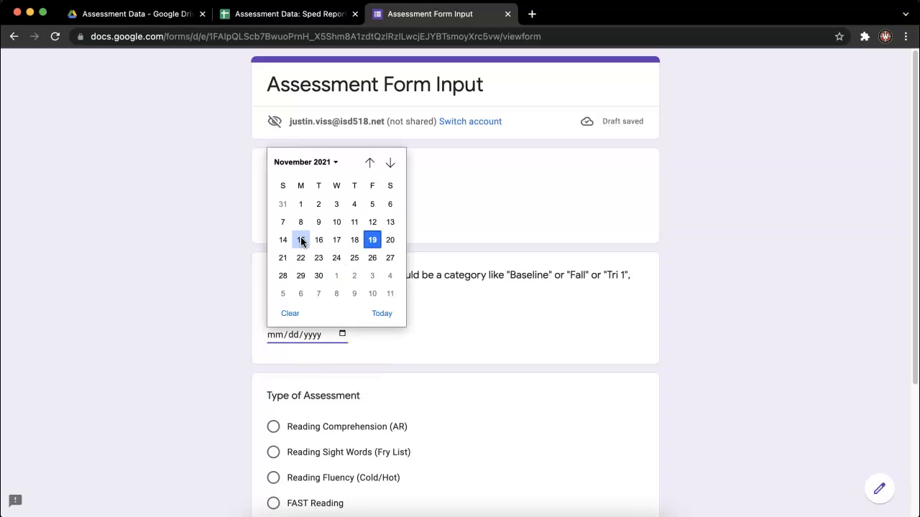
pyautogui.click(299, 237)
pyautogui.scroll(-3, 431, 309)
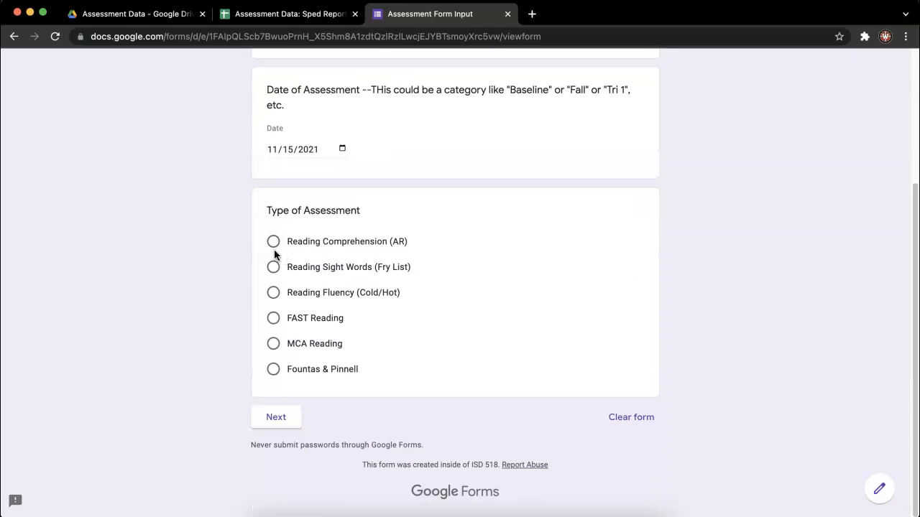
pyautogui.click(274, 318)
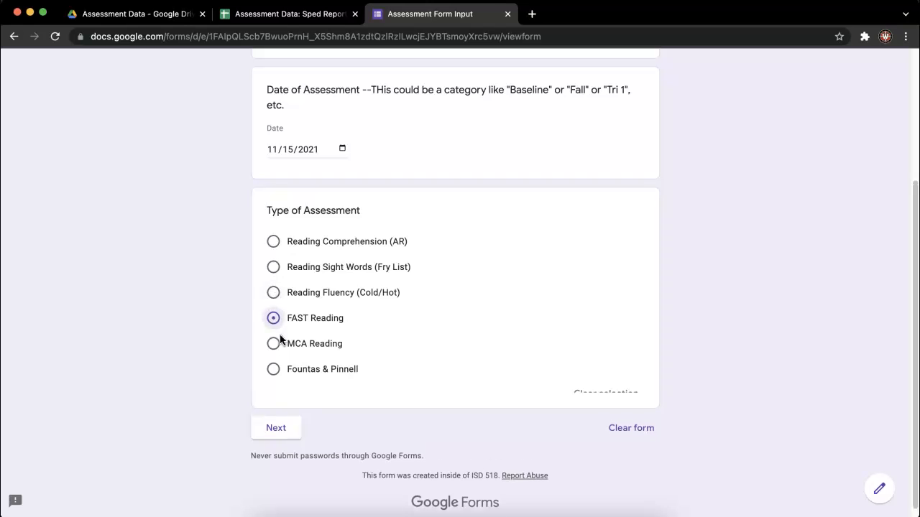
pyautogui.click(289, 447)
# - Enter a score of 345, percentile 87 and reading level 4.0 in the form's FAST Reading section
pyautogui.click(284, 13)
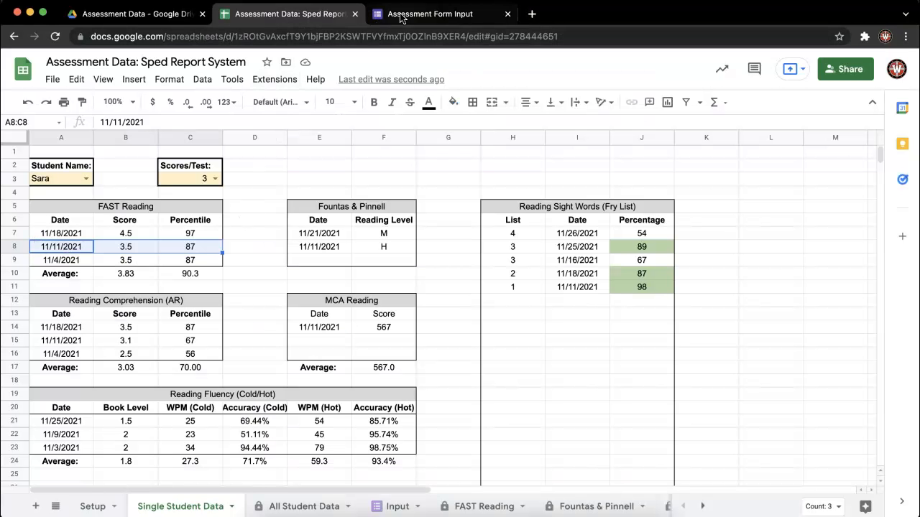
pyautogui.click(430, 14)
pyautogui.click(306, 232)
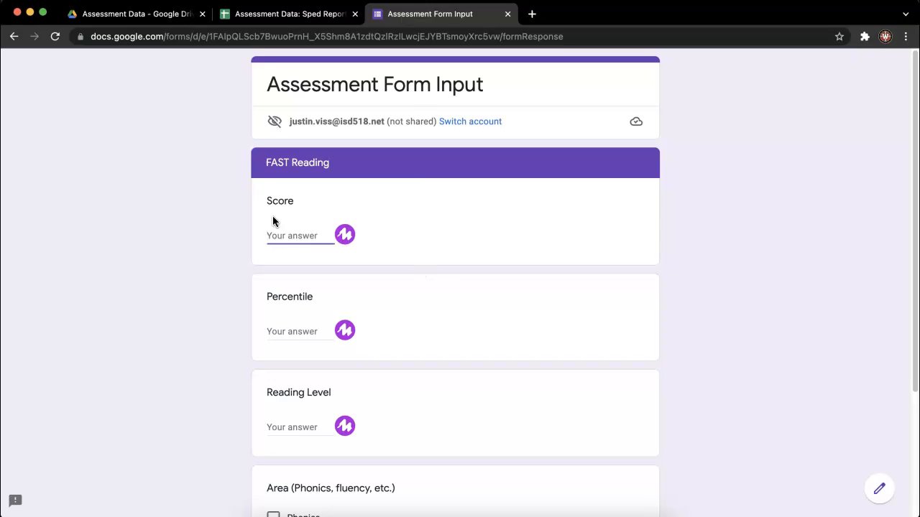
pyautogui.write('345')
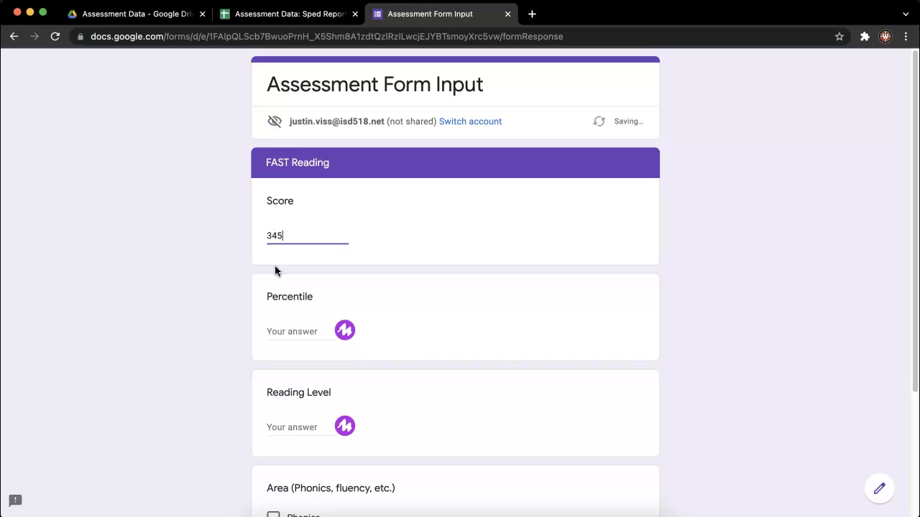
pyautogui.click(293, 331)
pyautogui.write('87')
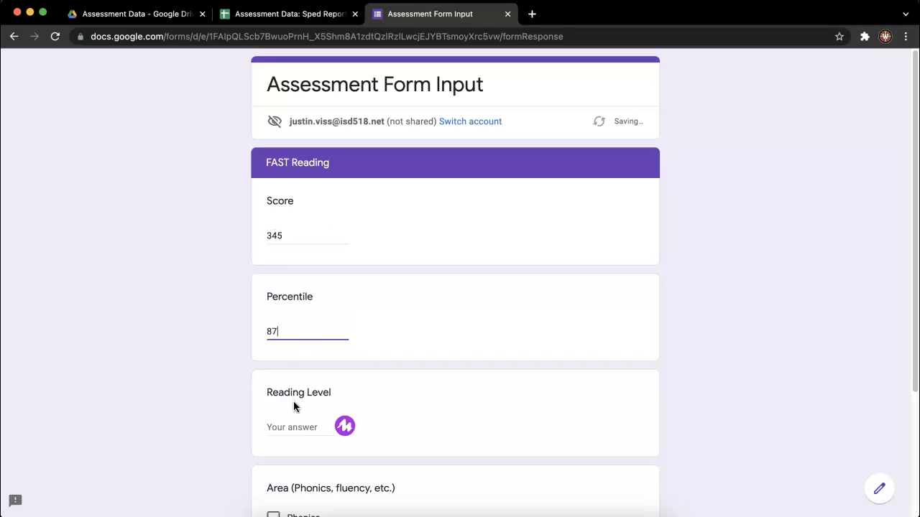
pyautogui.click(295, 426)
pyautogui.write('4')
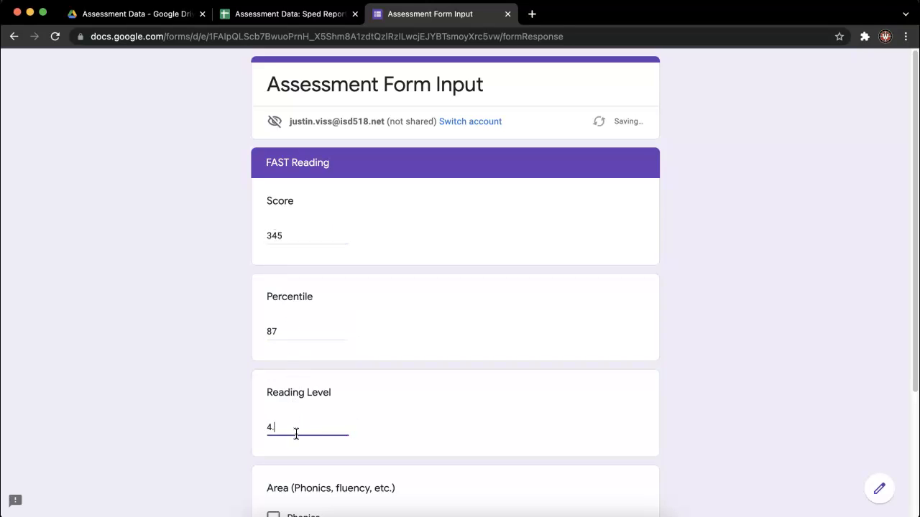
pyautogui.write('.0')
# - Mark Phonics as the assessed area and submit the FAST Reading response
pyautogui.scroll(-3, 307, 433)
pyautogui.click(273, 347)
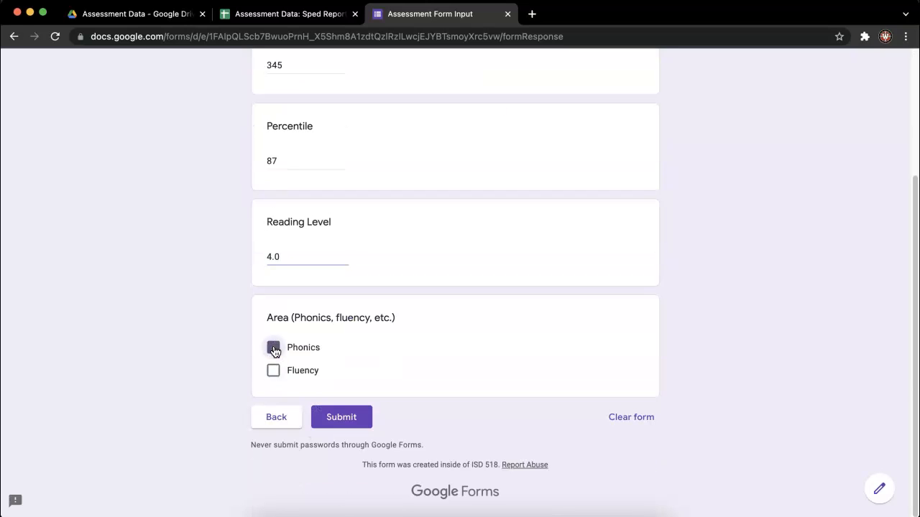
pyautogui.click(336, 417)
# - Return to the spreadsheet's Single Student Data sheet and check the dates in the FAST Reading table after the new submission
pyautogui.click(278, 16)
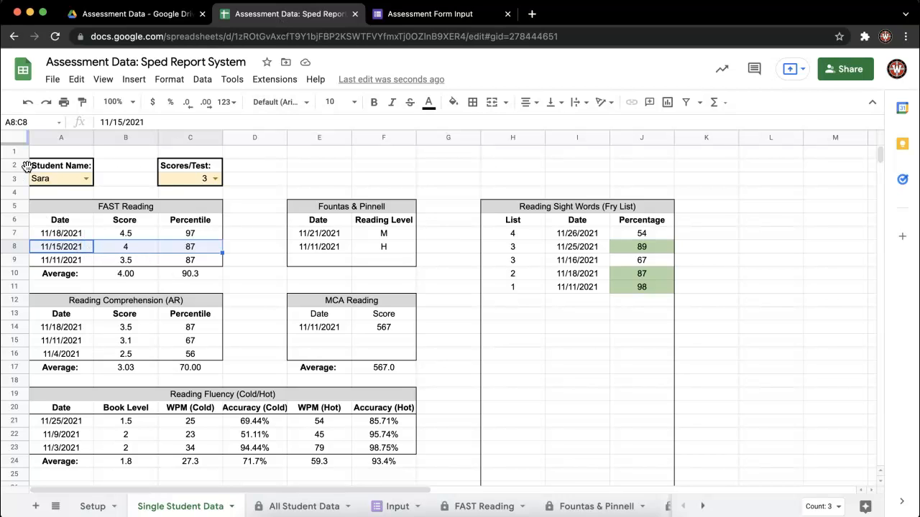
pyautogui.moveTo(64, 237); pyautogui.dragTo(69, 265)
pyautogui.click(67, 263)
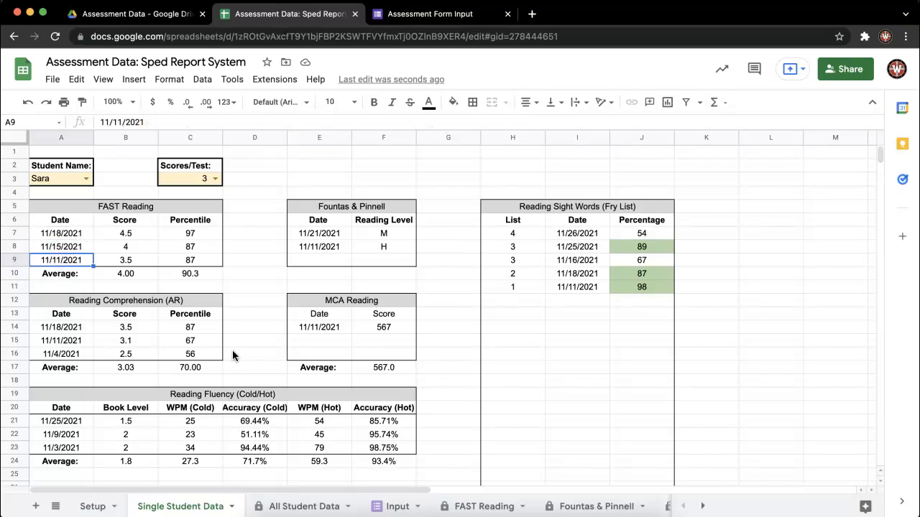
# - Open the All Student Data sheet and review the row 3 student's most recent scores from the student name to Fluency Lvl
pyautogui.click(306, 503)
pyautogui.moveTo(84, 189); pyautogui.dragTo(399, 188)
pyautogui.click(397, 188)
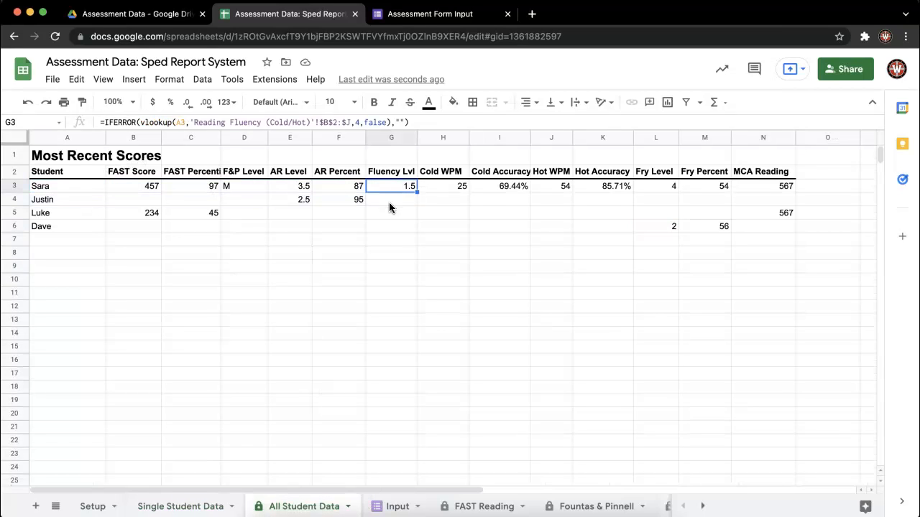
# - Survey all assessment tables on the Single Student Data sheet and compare them with the most recent scores on the All Student Data sheet
pyautogui.click(205, 503)
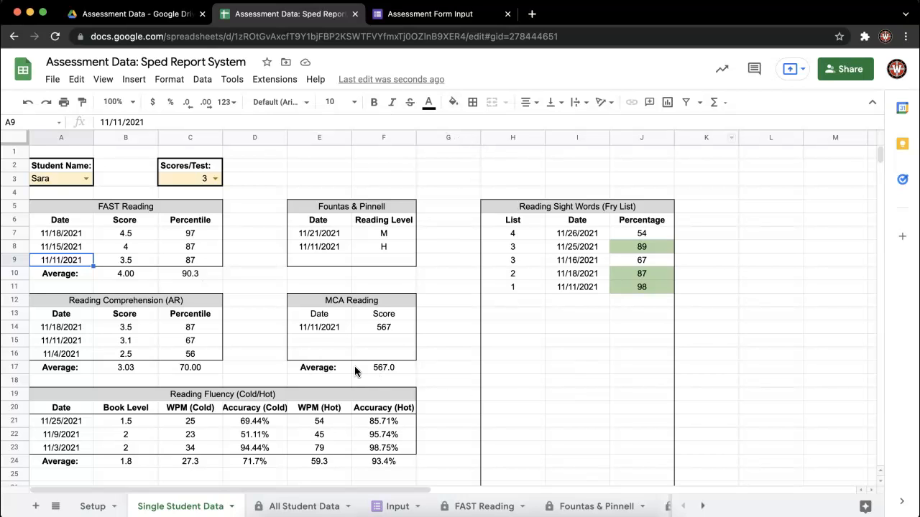
pyautogui.moveTo(56, 183); pyautogui.dragTo(625, 448)
pyautogui.click(712, 370)
pyautogui.moveTo(43, 166); pyautogui.dragTo(749, 421)
pyautogui.click(750, 421)
pyautogui.click(309, 506)
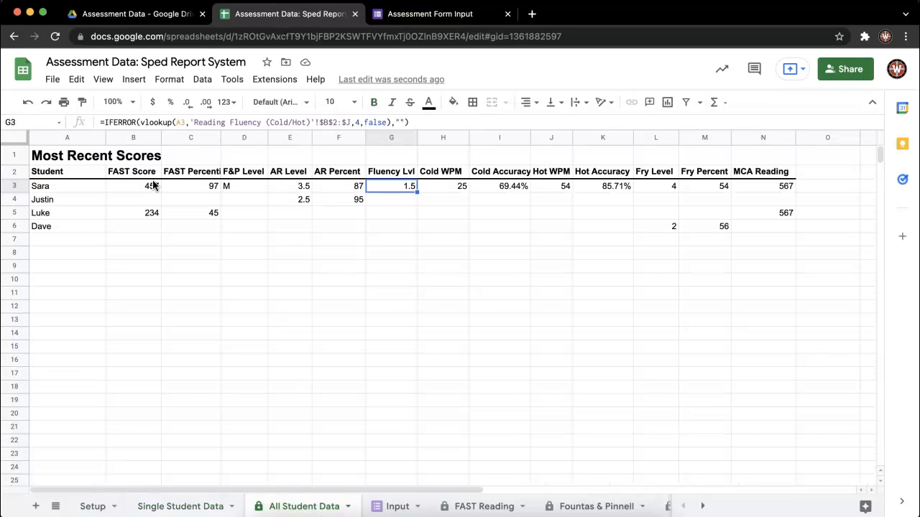
pyautogui.click(134, 510)
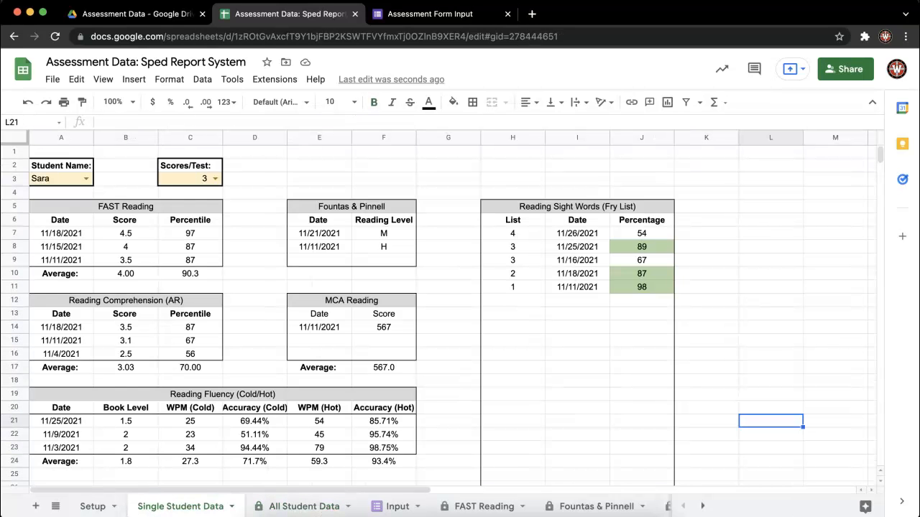